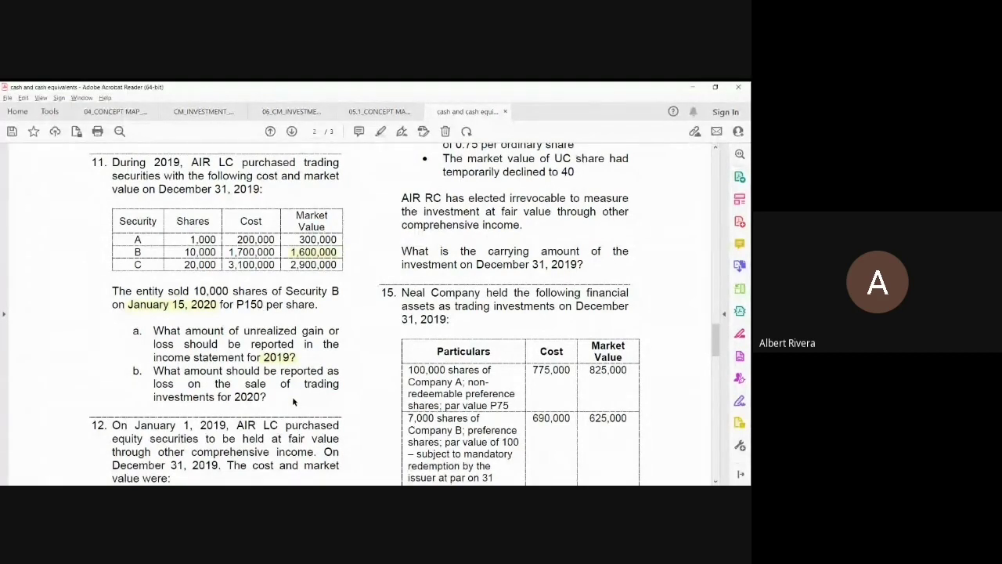
Highlight the phrase "at fair value through other comprehensive income" in problem 12
scroll(292, 396, "down", 3)
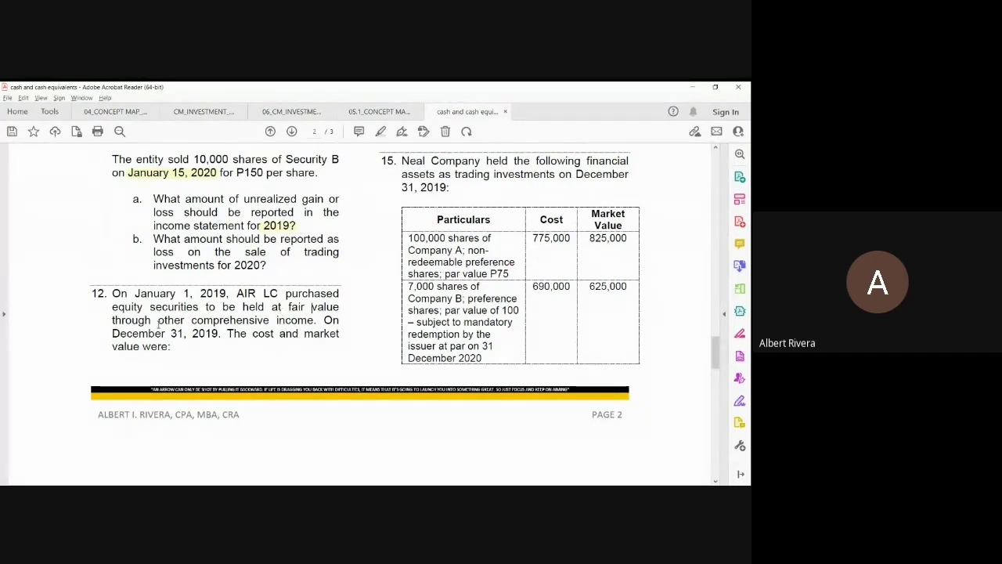
left_click_drag(272, 306, 313, 320)
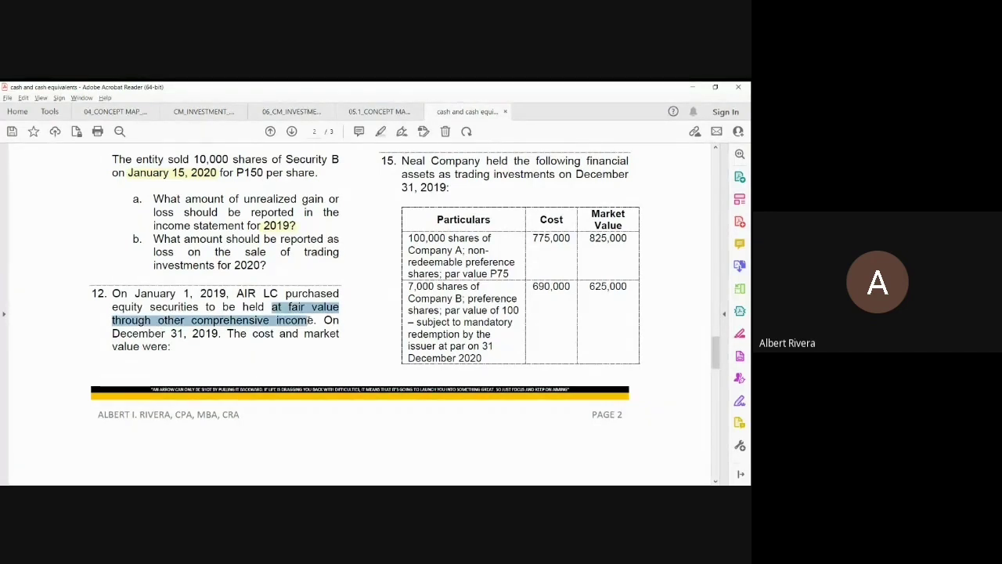
left_click(321, 291)
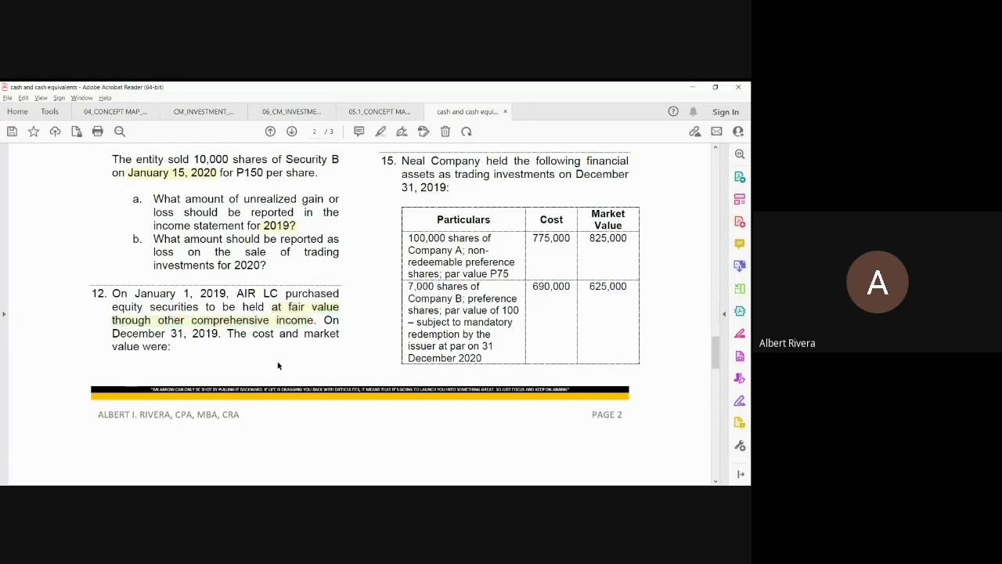
scroll(289, 358, "up", 3)
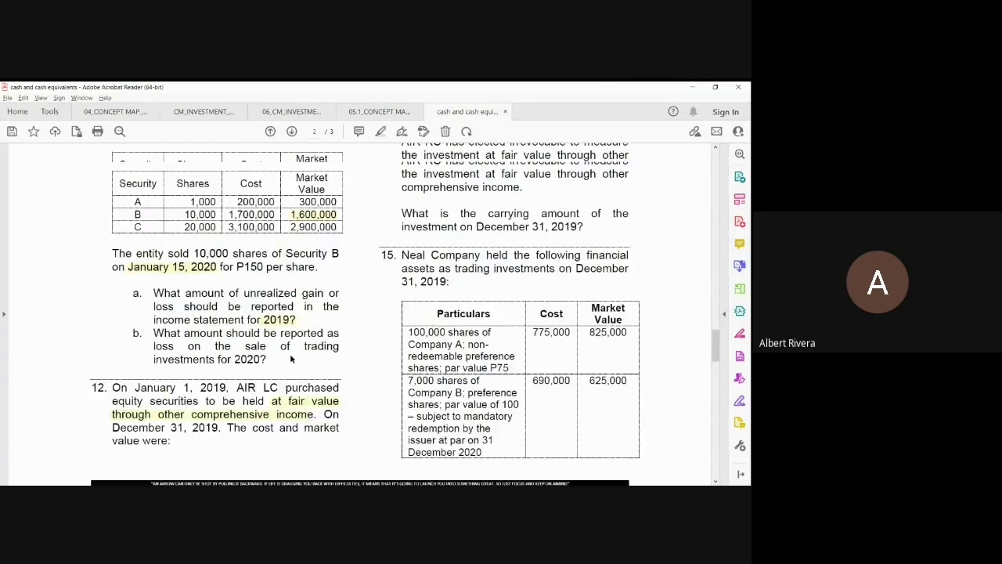
scroll(306, 335, "up", 15)
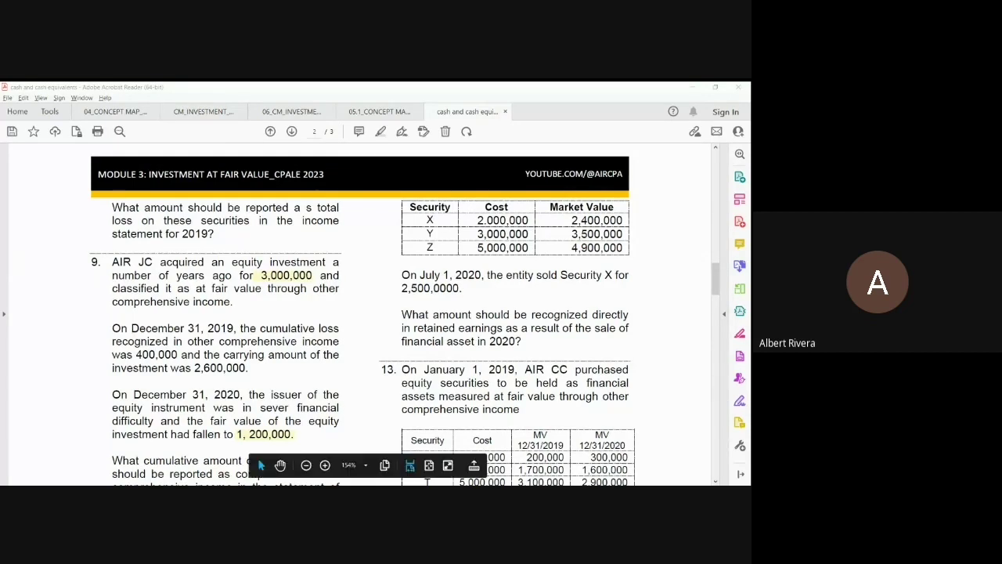
Switch to the Excel workbook and enter the account labels FVOCI in K2 and an indented CASH in K3
key("alt+Tab")
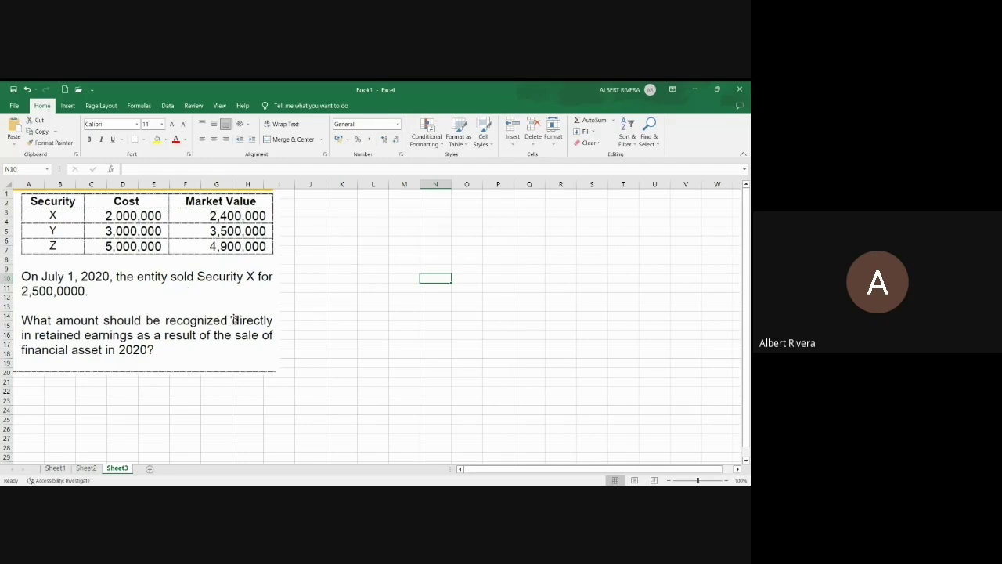
left_click(370, 256)
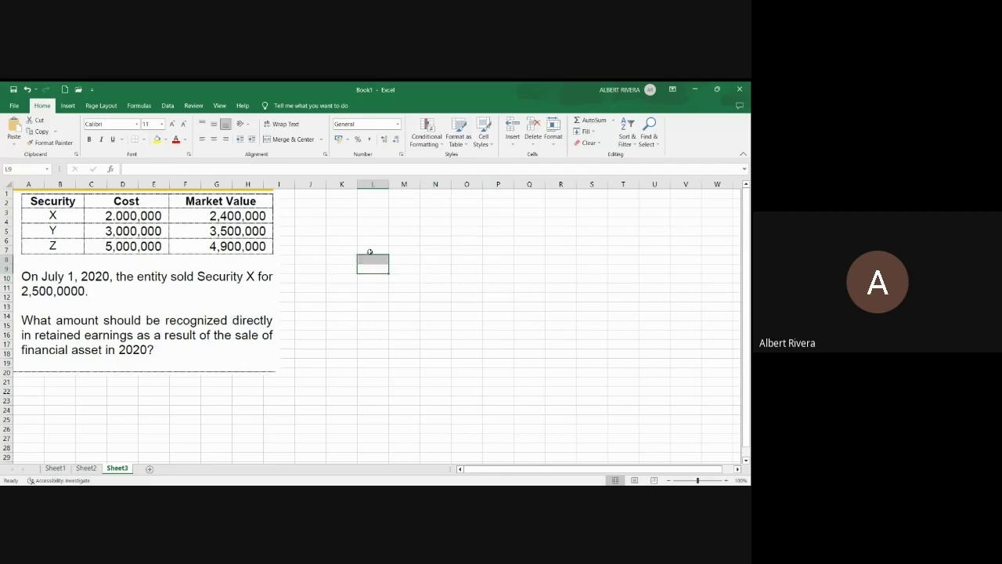
left_click(338, 204)
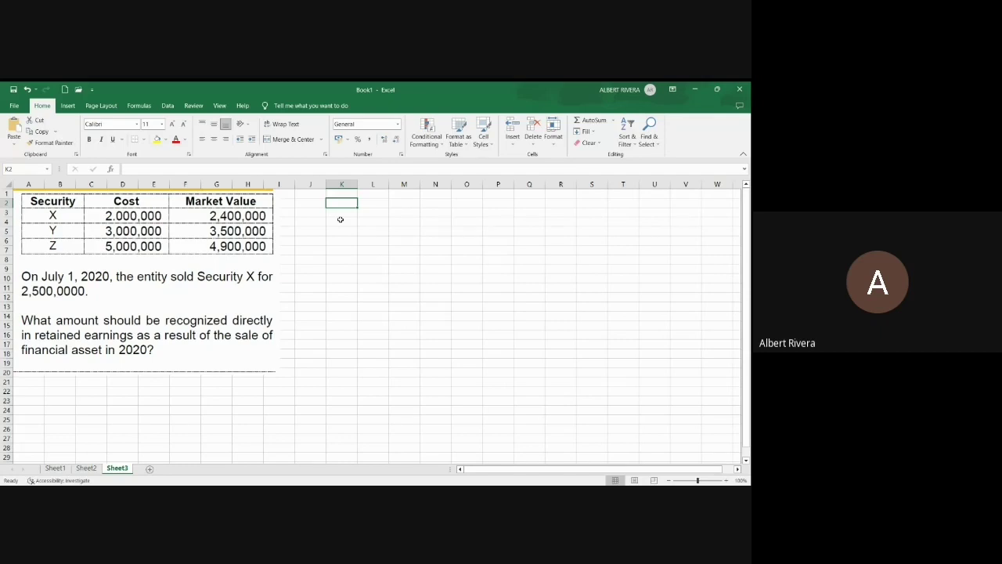
type("FVOCI")
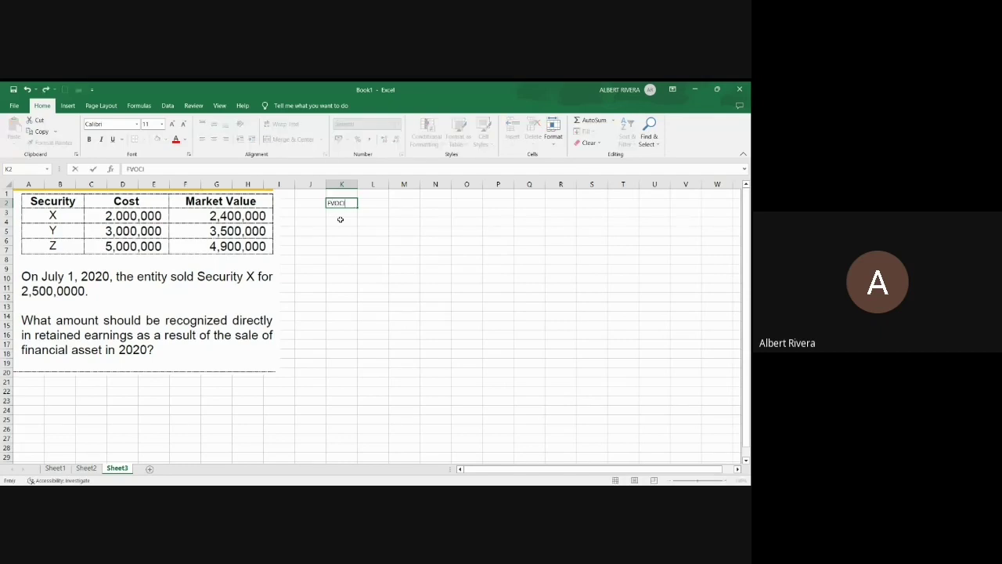
key("Return")
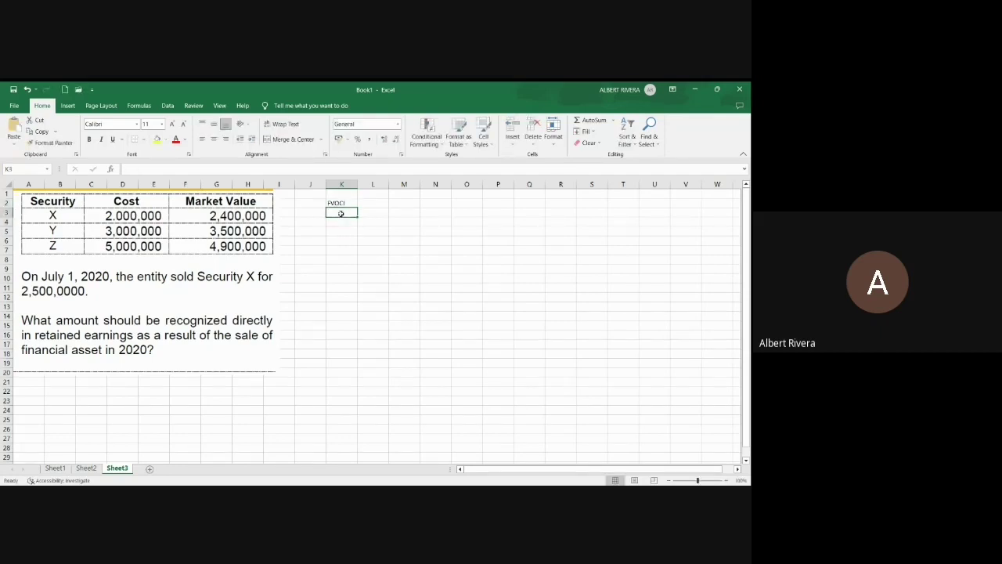
scroll(347, 220, "up", 1)
key("F2")
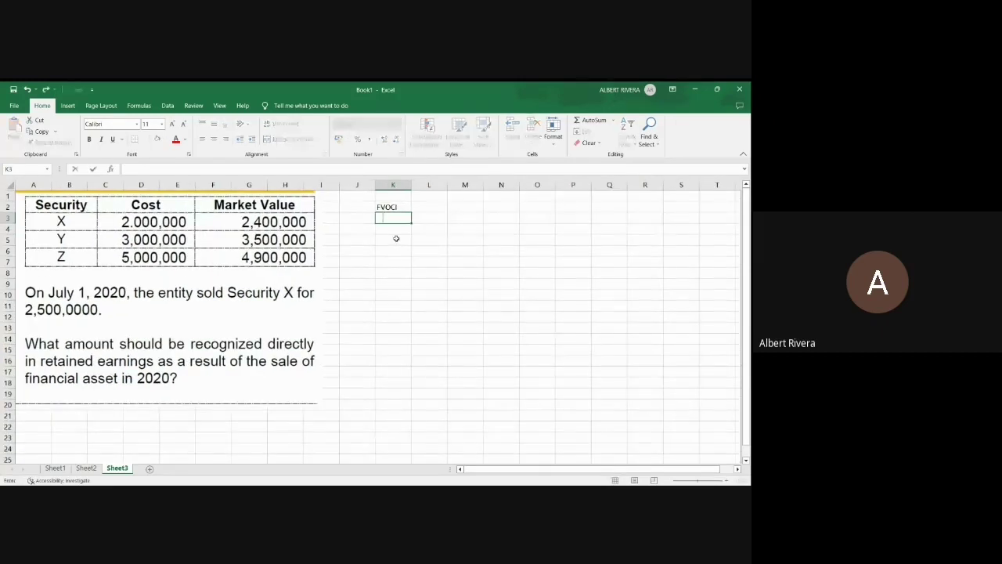
type("CASH")
left_click(415, 282)
Enter the purchase entry amounts: 2000000 in L2 for FVOCI and 200000 in M3 for CASH
left_click(417, 206)
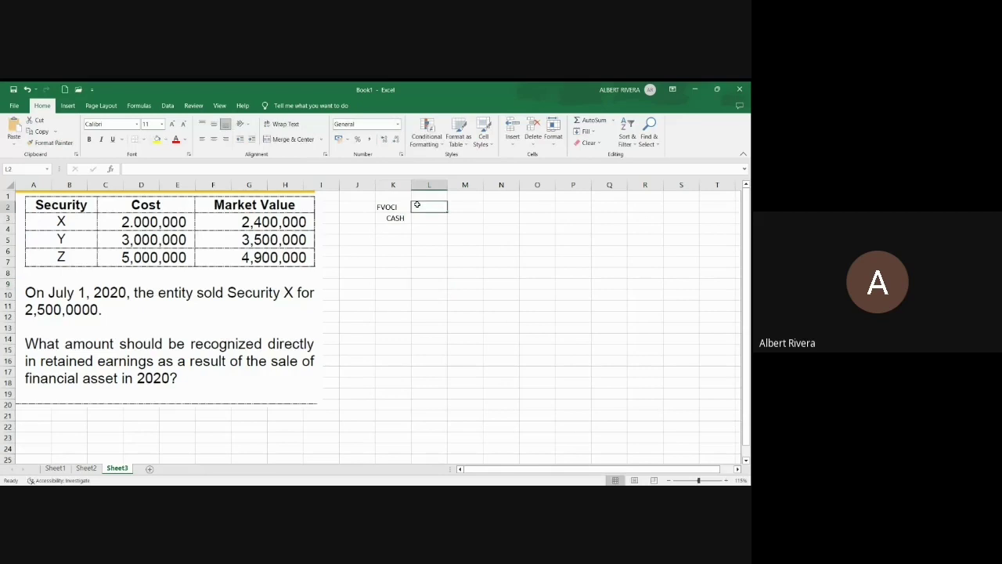
type("2000000")
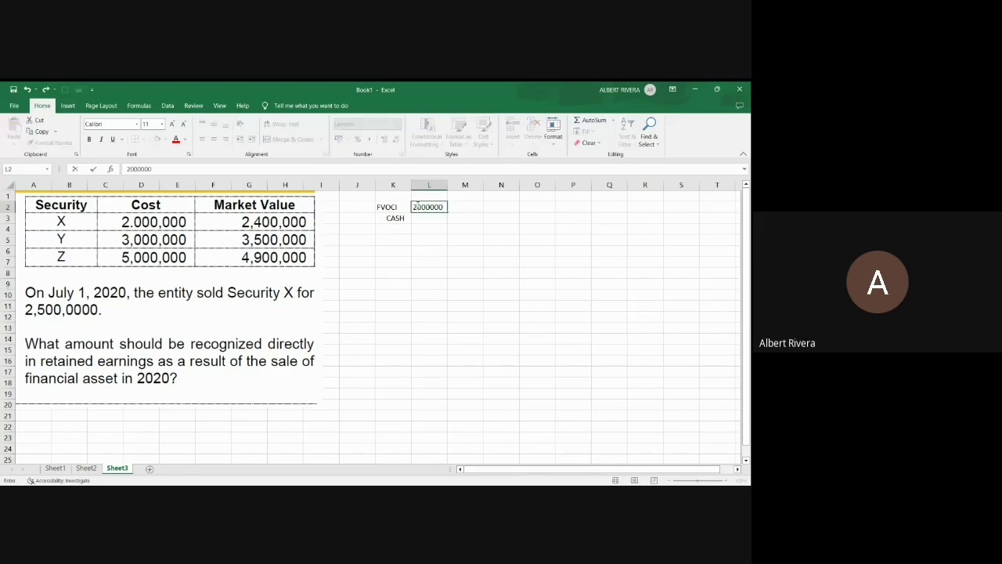
left_click(469, 216)
type("200")
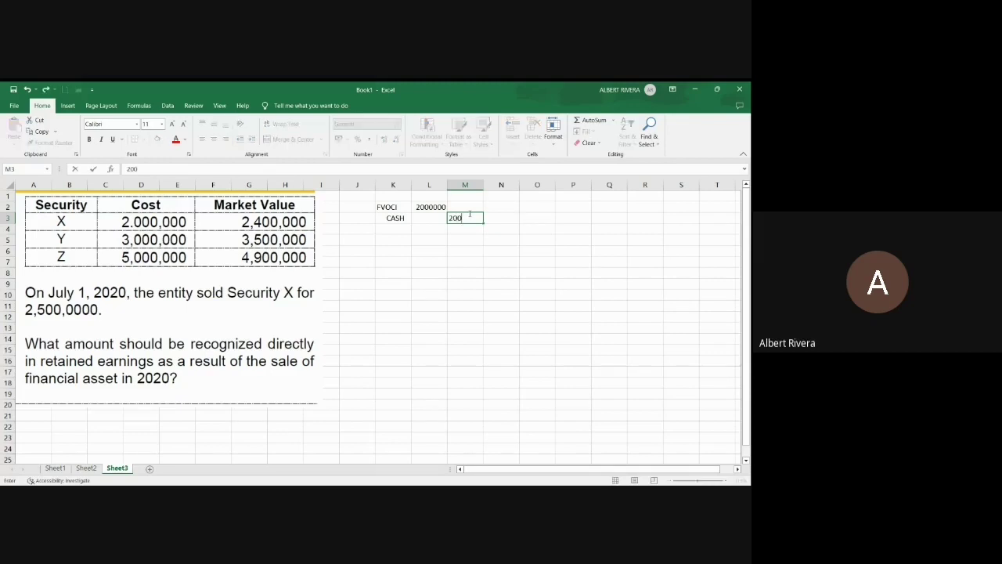
type("000")
key("Return")
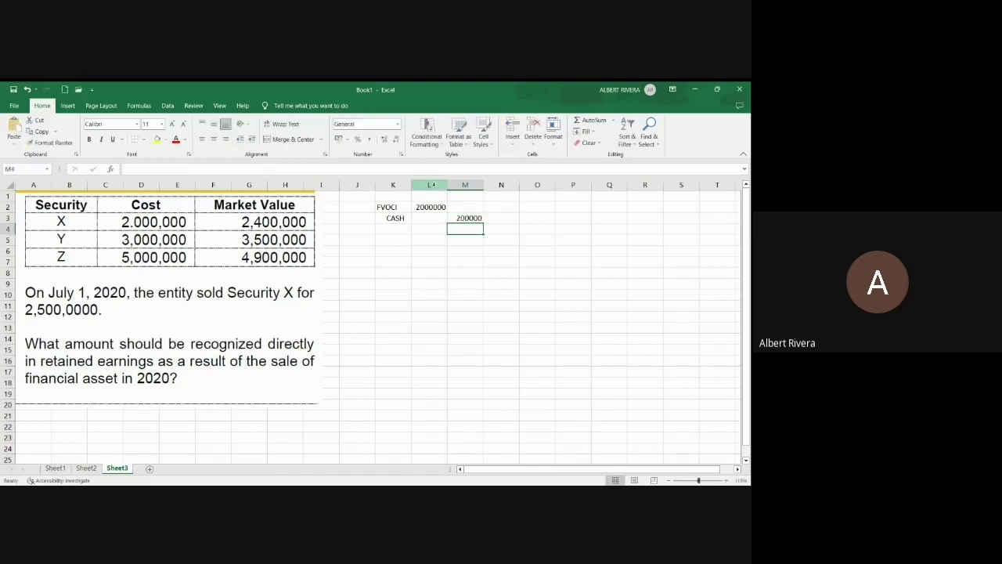
Apply comma-style number formatting to columns L and M
left_click_drag(429, 184, 465, 185)
left_click(368, 138)
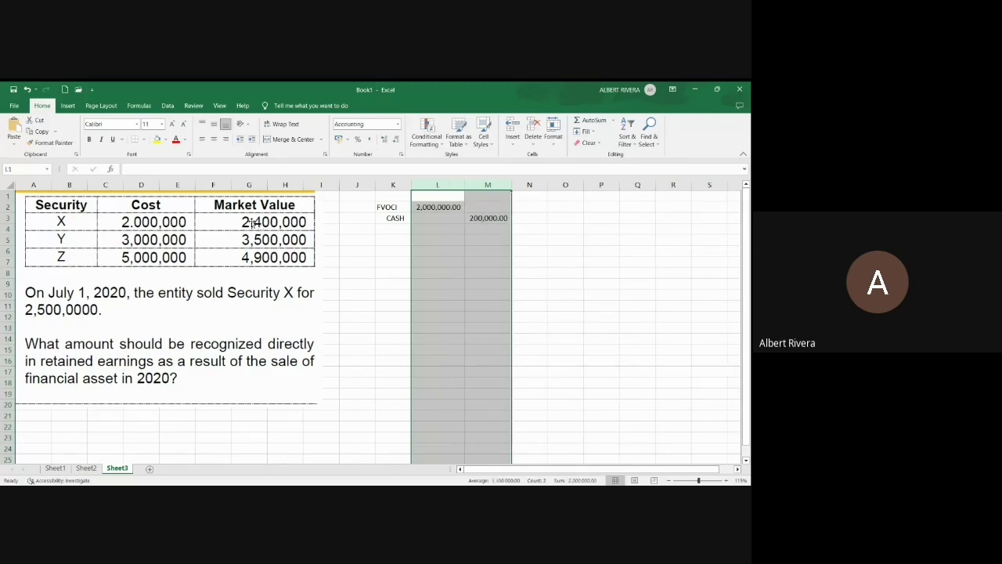
left_click(453, 253)
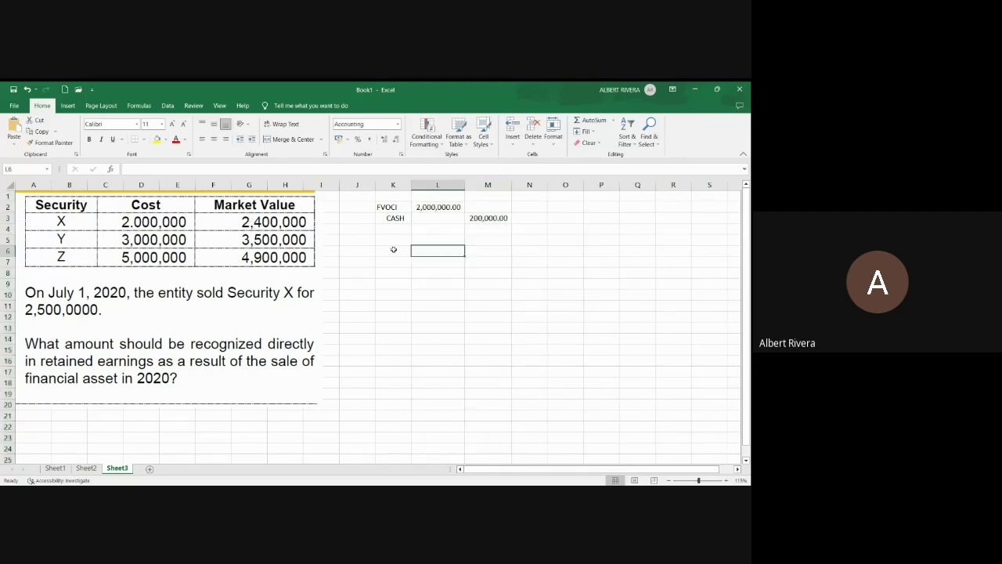
Enter the label FVOCI-X in K5 and change the label in K2 to FVOCI-X
left_click(398, 239)
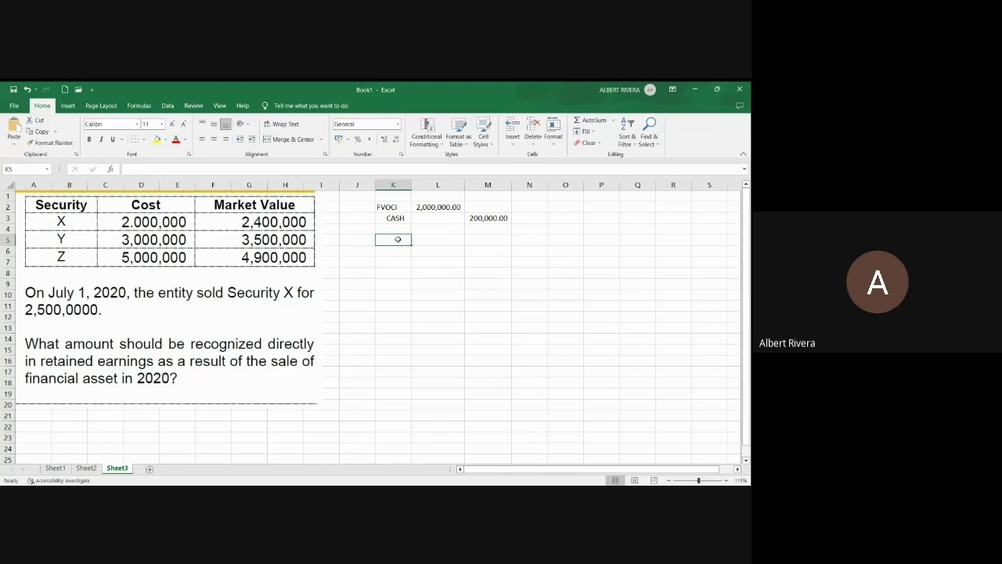
type("F")
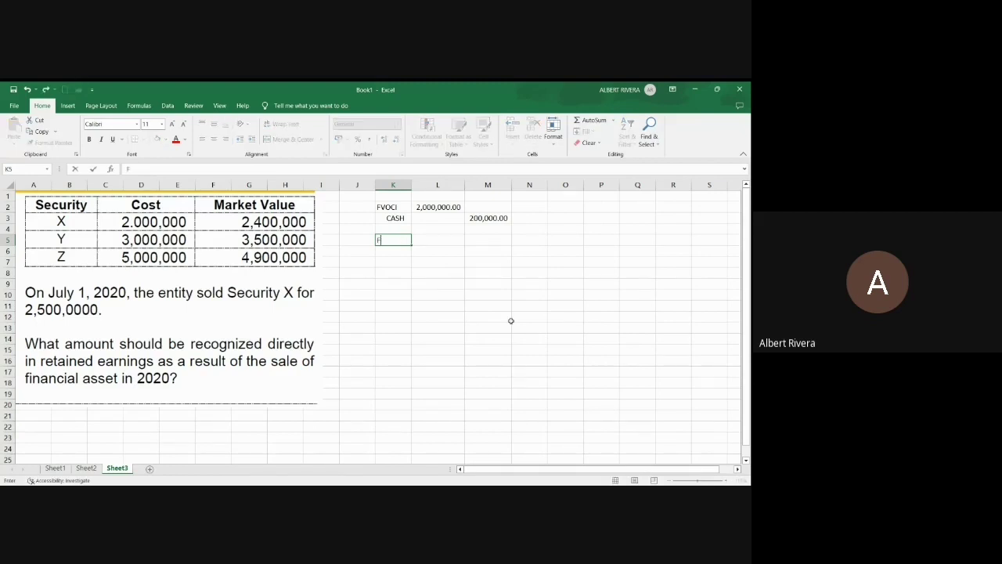
type("VOCI-X")
left_click(391, 207)
key("F2")
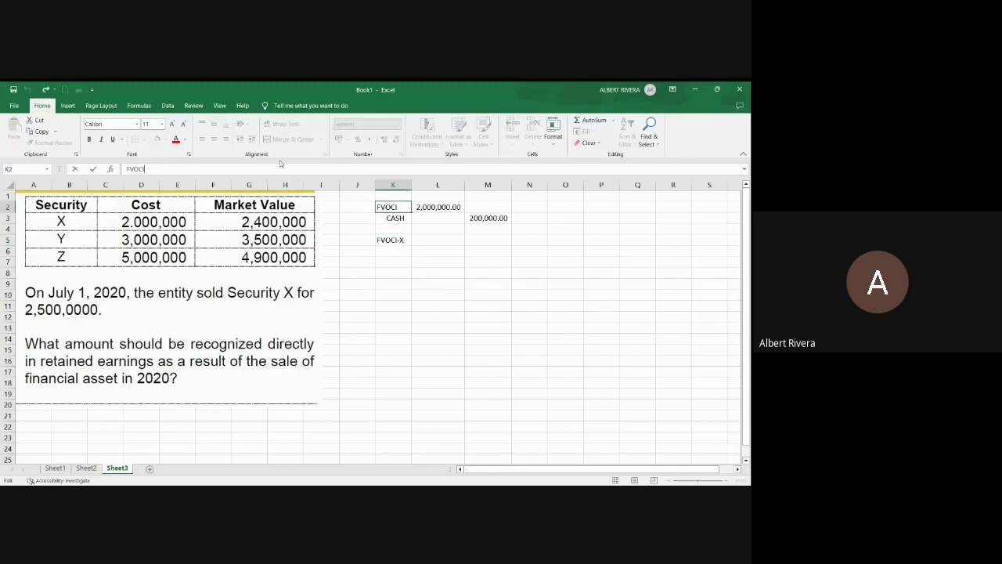
type("-X")
Enter an indented UG-FVOCI-X label in K6 and widen column K to fit it
left_click(398, 250)
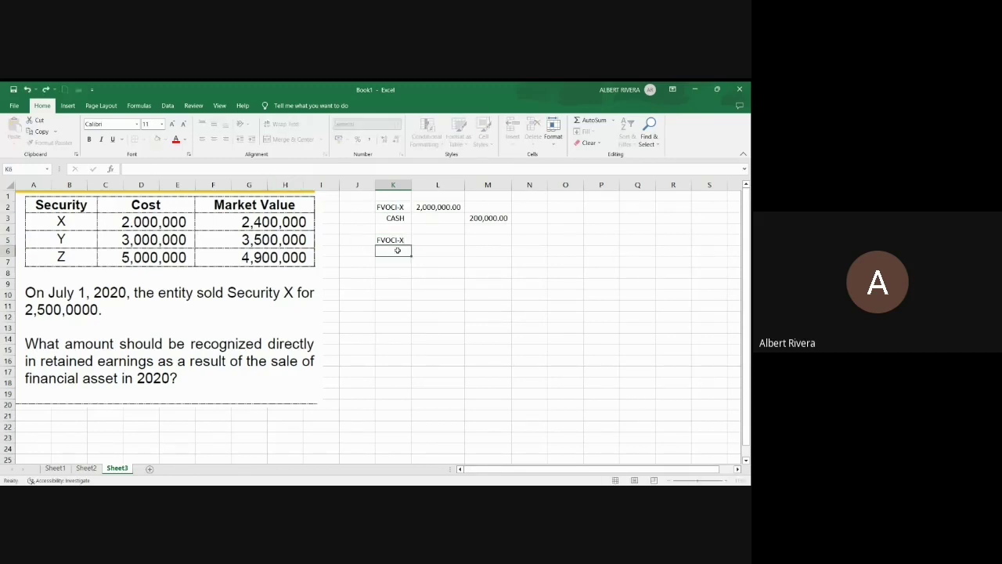
double_click(398, 250)
type("UG-FVOCI-X")
key("Return")
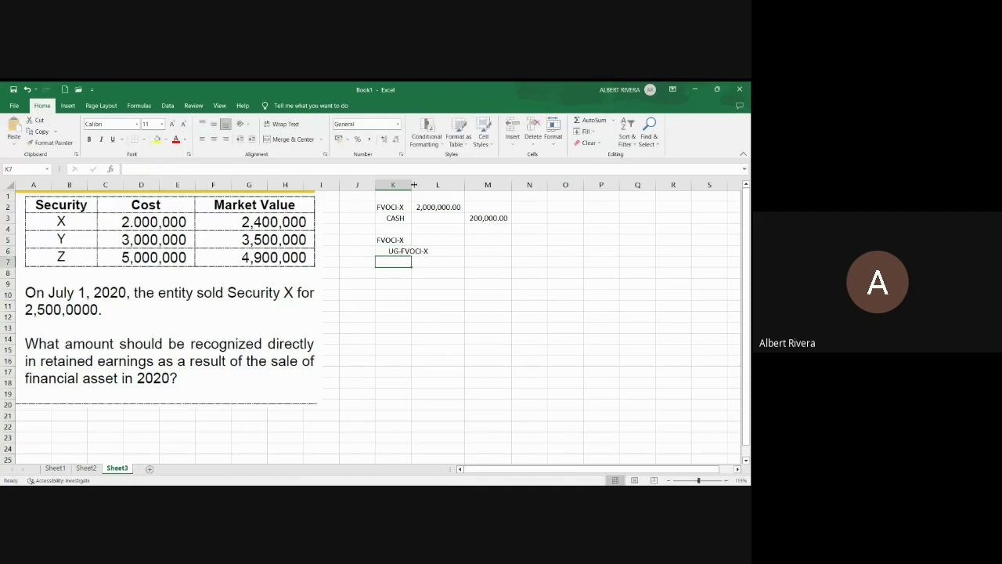
left_click_drag(413, 184, 430, 185)
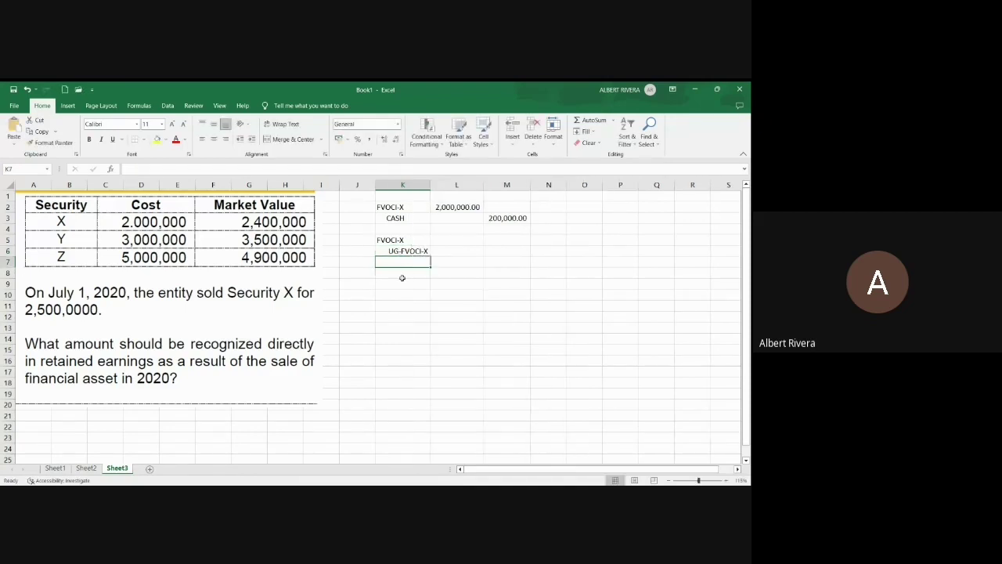
Enter 400,000 in L5 for FVOCI-X and 400,000 in M6 for UG-FVOCI-X
left_click(448, 237)
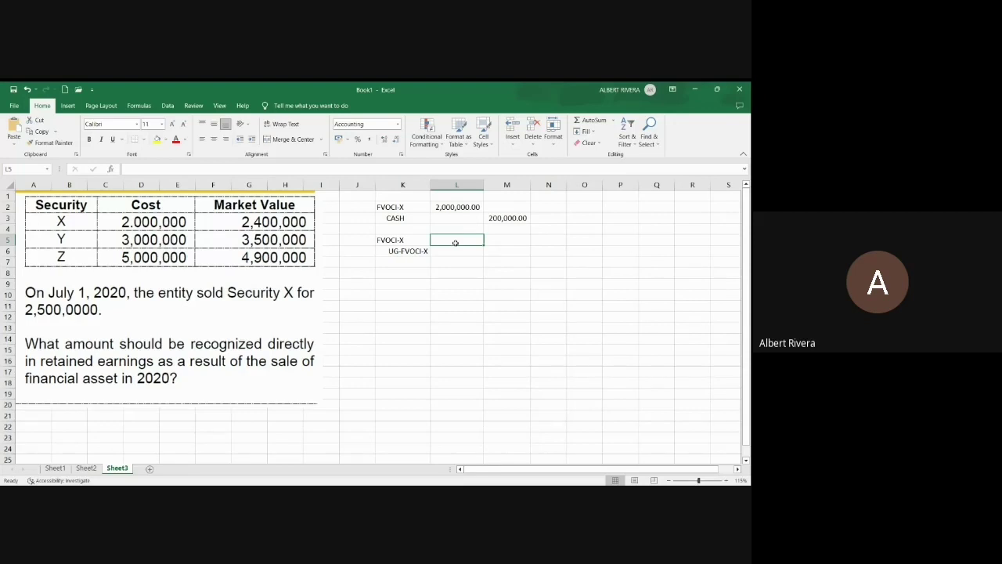
type("400000")
key("Return")
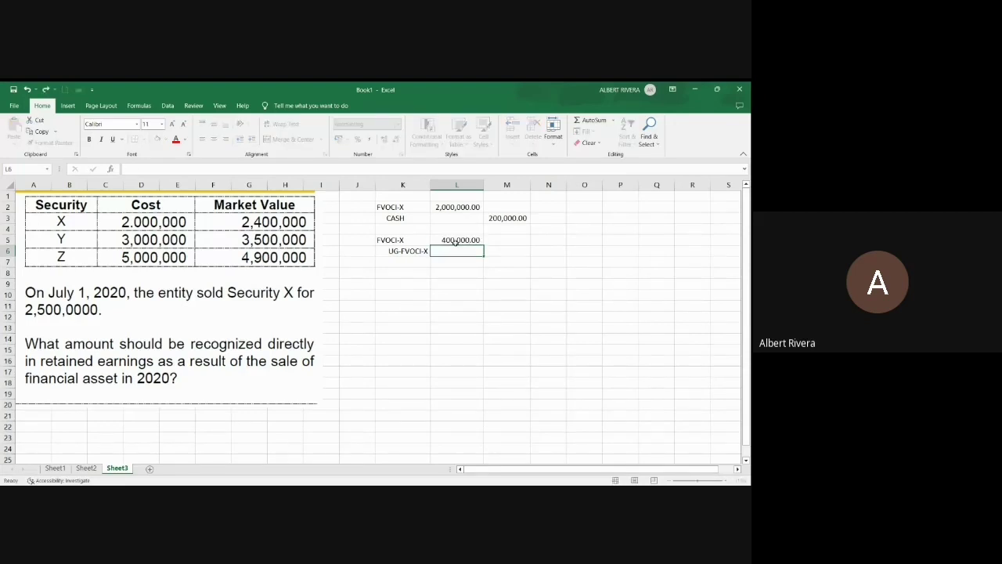
left_click(493, 250)
type("4")
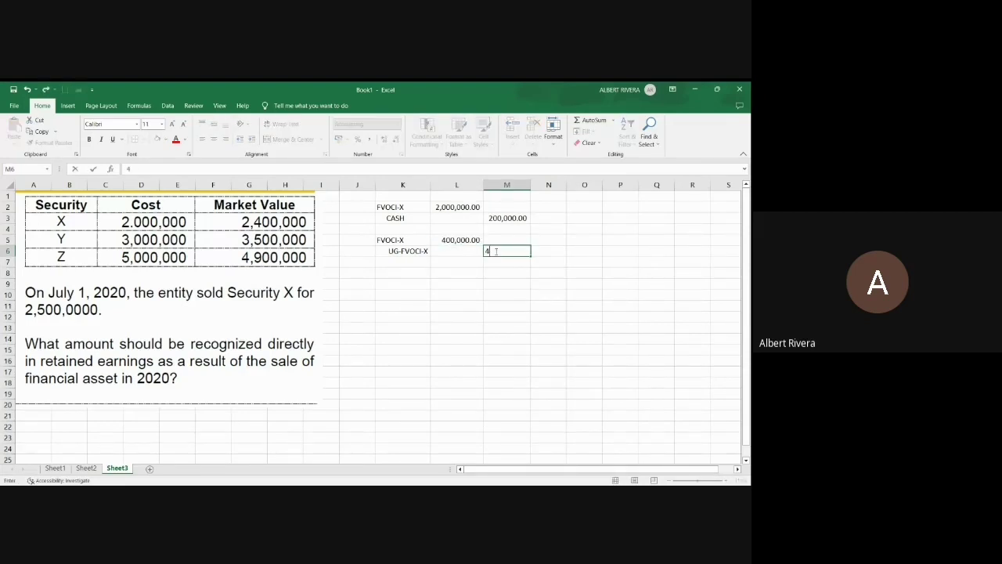
type("00,000")
key("Return")
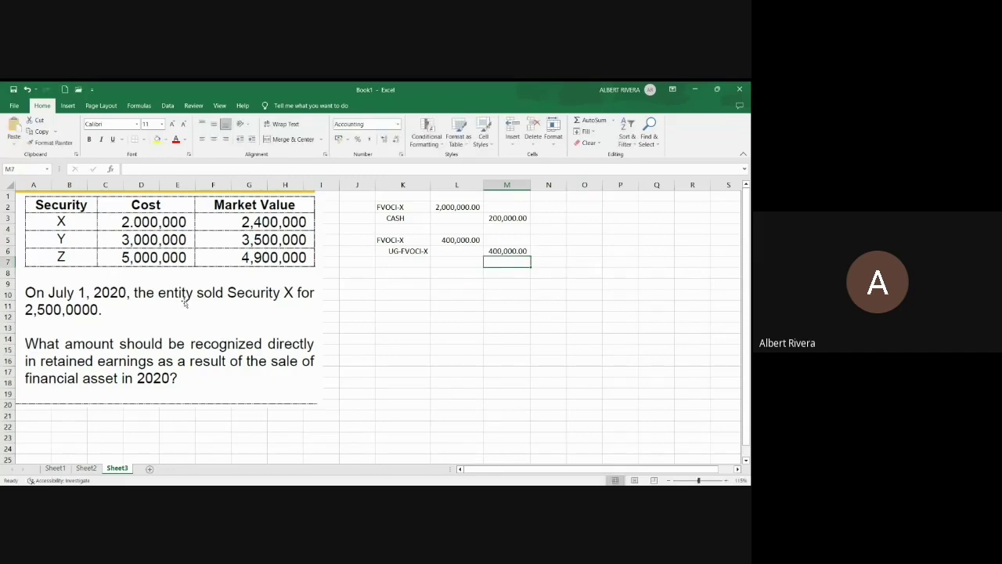
Enter the label SP in O8 with 2500000 in P8, and apply comma-style formatting to column P
left_click(569, 274)
type("S")
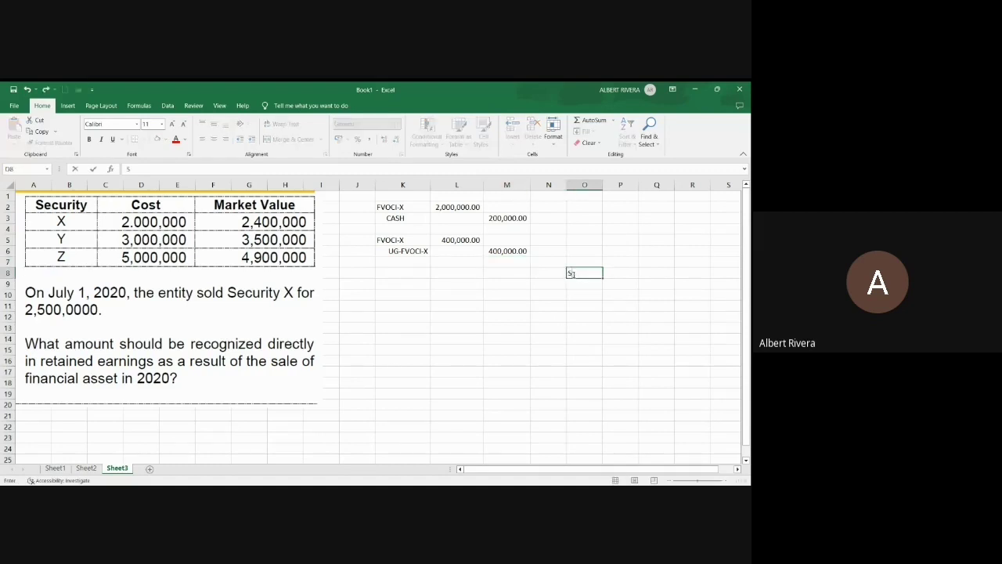
type("P")
key("Return")
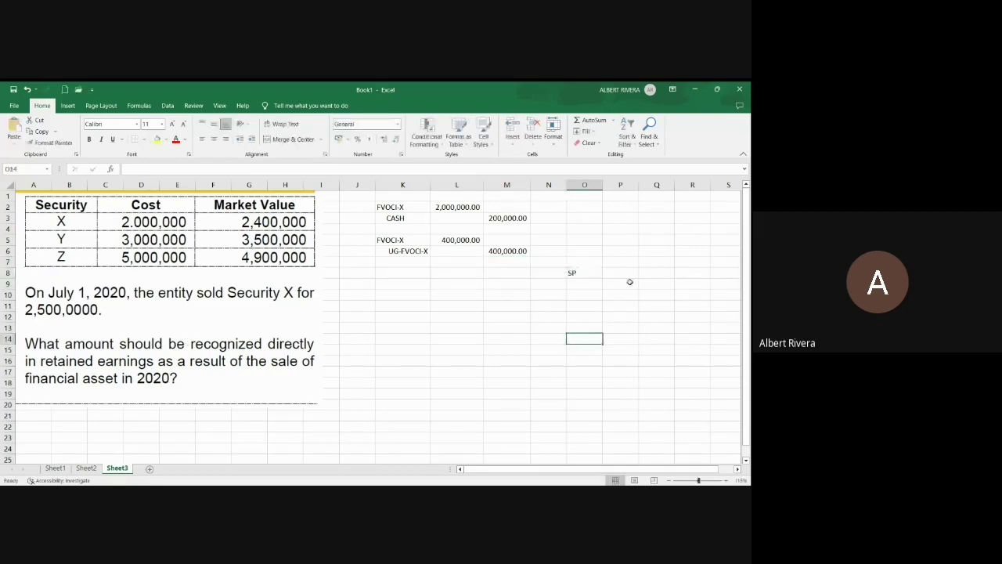
left_click(627, 270)
type("2")
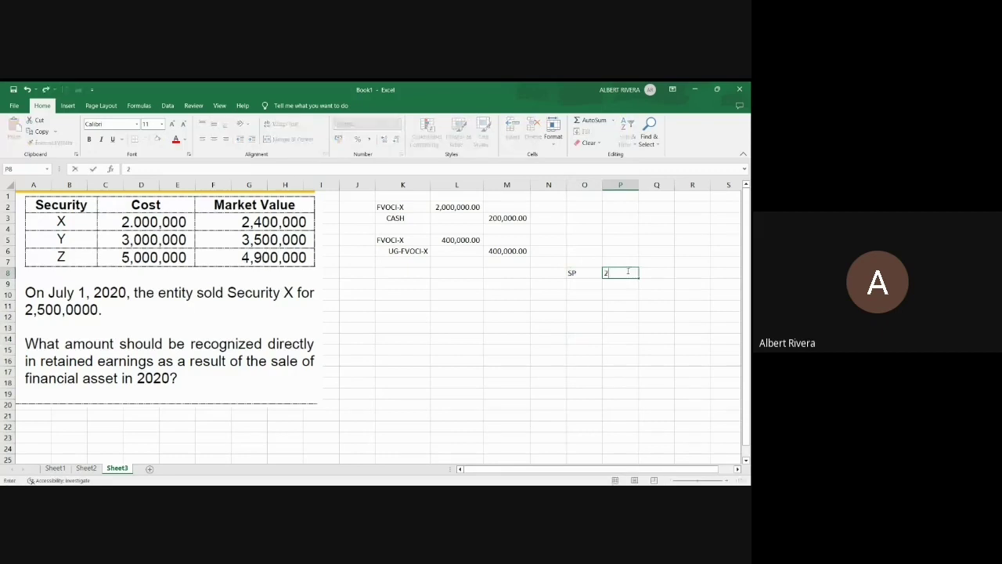
type("500000")
key("Return")
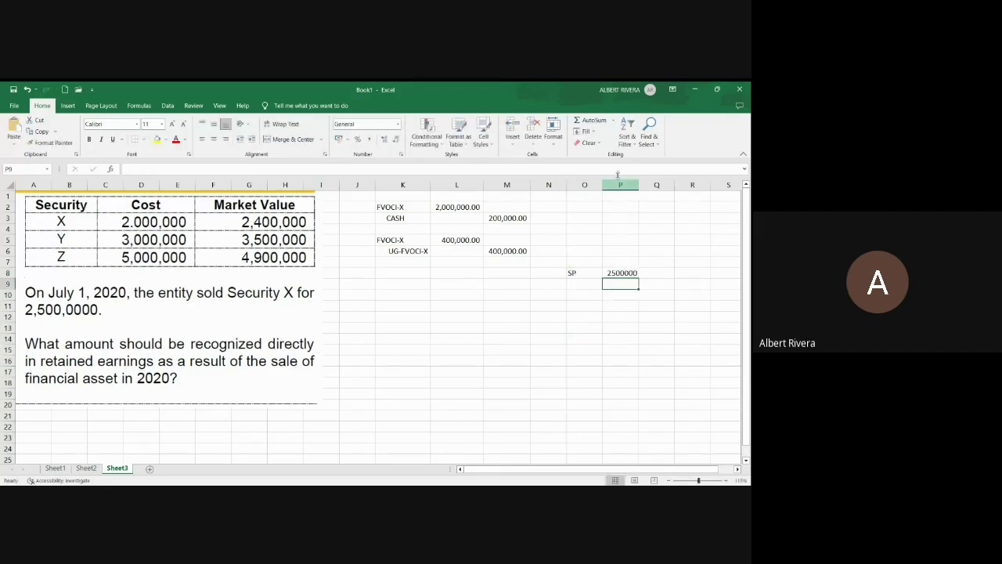
left_click(619, 184)
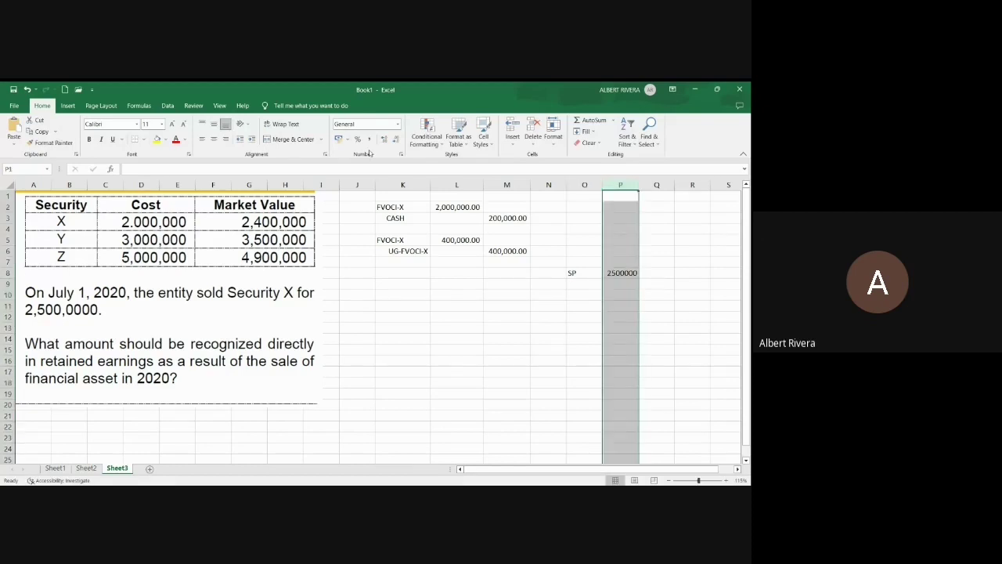
left_click(369, 139)
Enter the label CV in O9 with 2,400,000 in P9
left_click(583, 284)
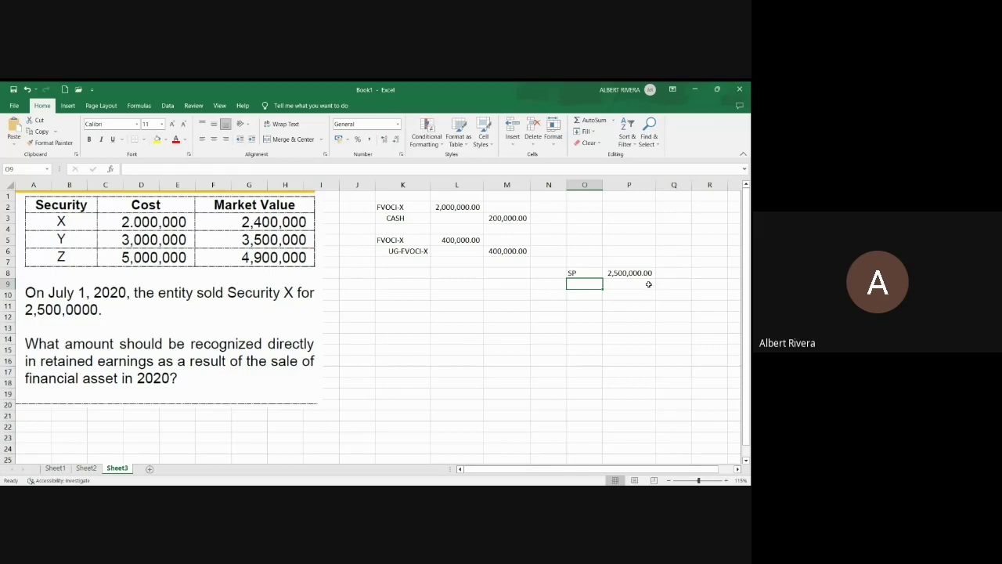
type("CV")
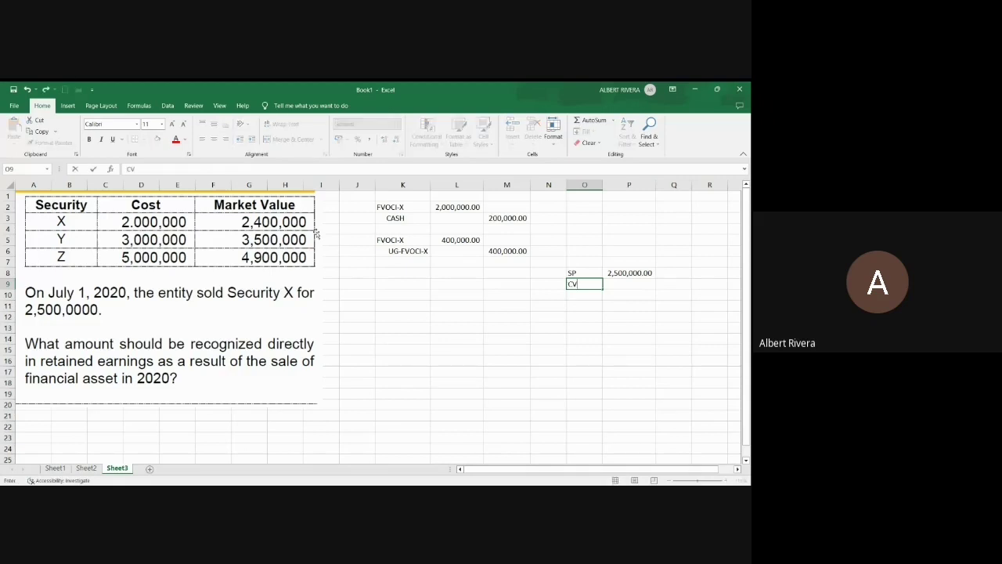
left_click(618, 284)
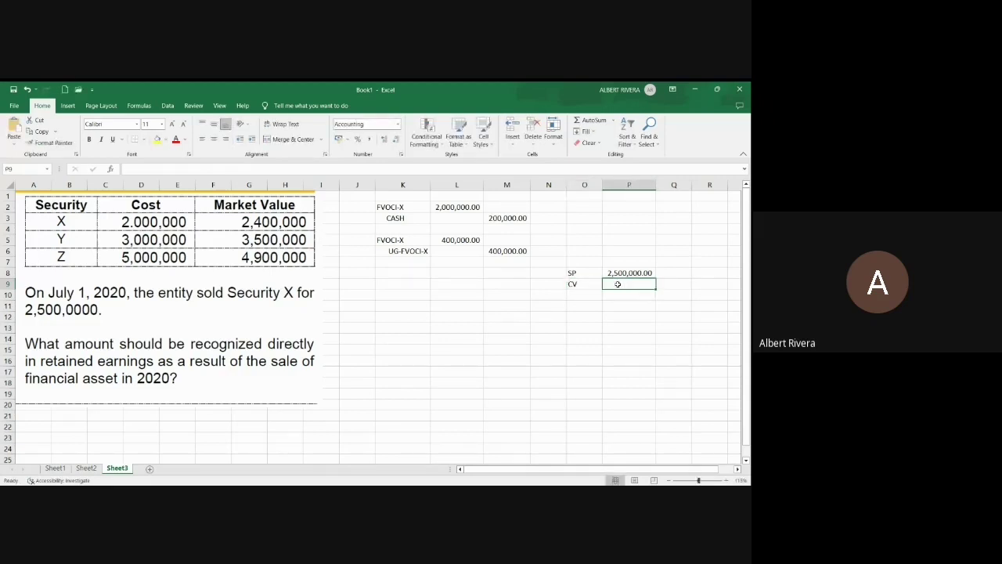
type("2,4")
type("00")
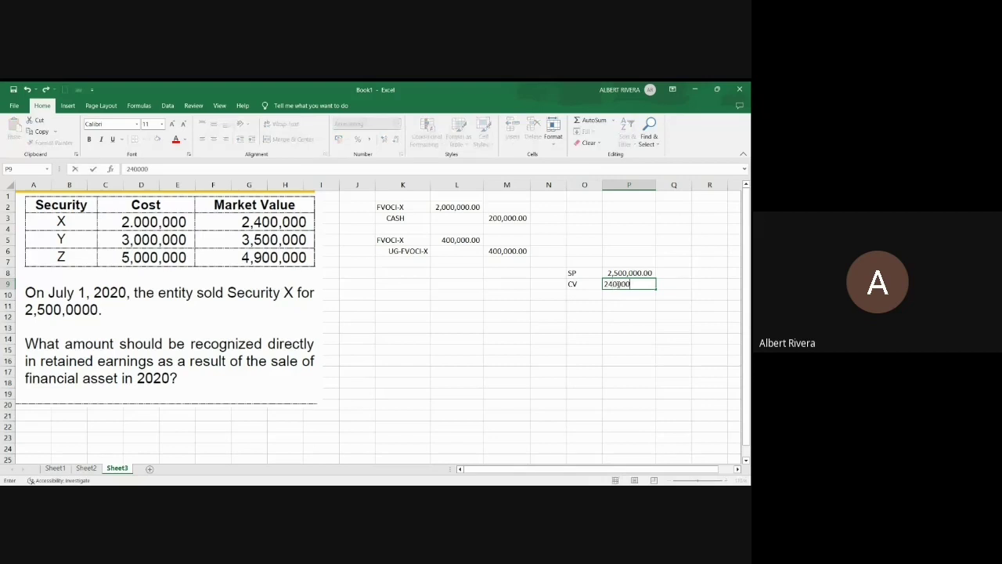
type(",000")
key("Return")
Calculate the gain on the sale in P10 with the formula =P8-P9
type("=")
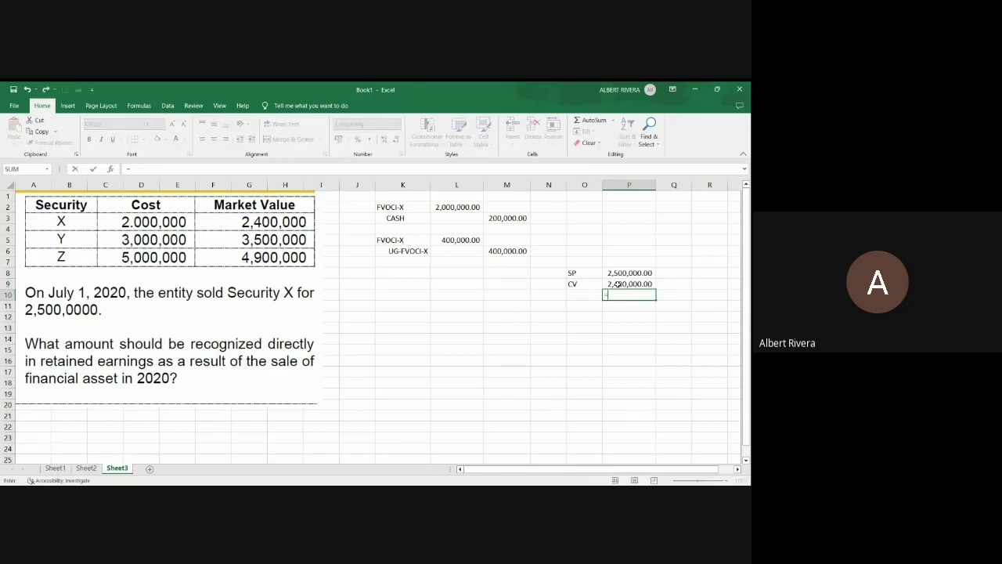
left_click(619, 273)
type("-")
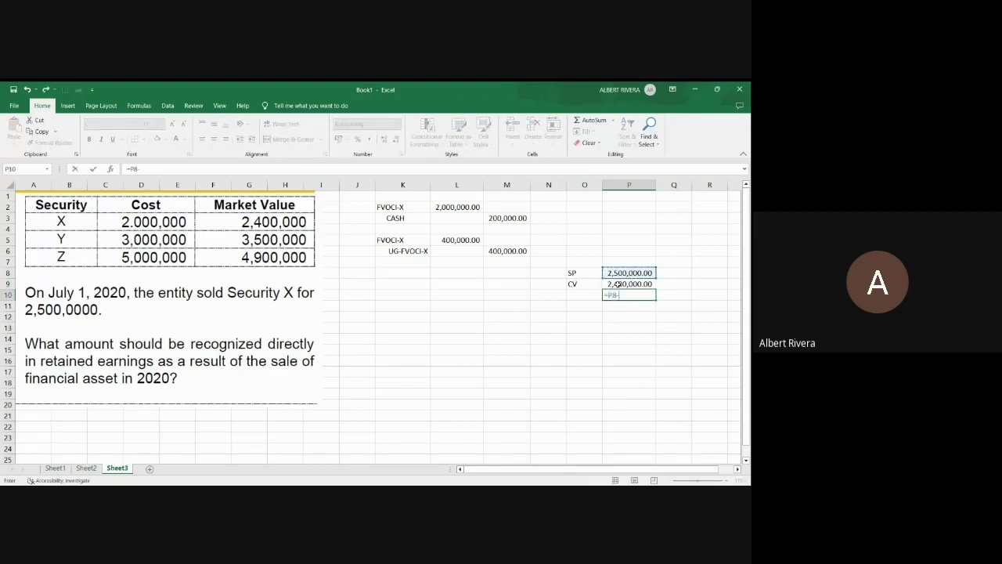
left_click(618, 284)
key("Return")
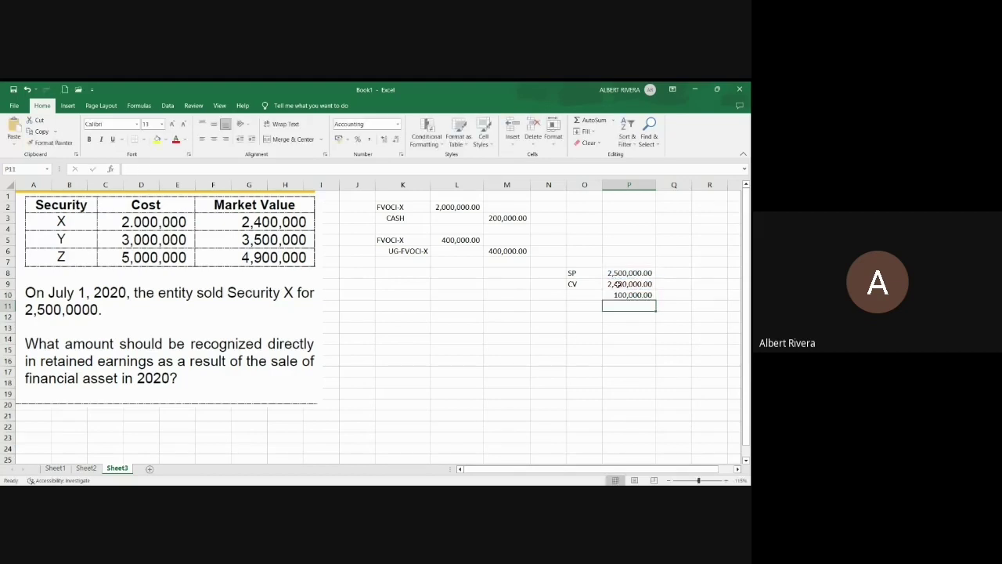
Highlight the gain in P10 in yellow and enter the label RE in O10
left_click(626, 294)
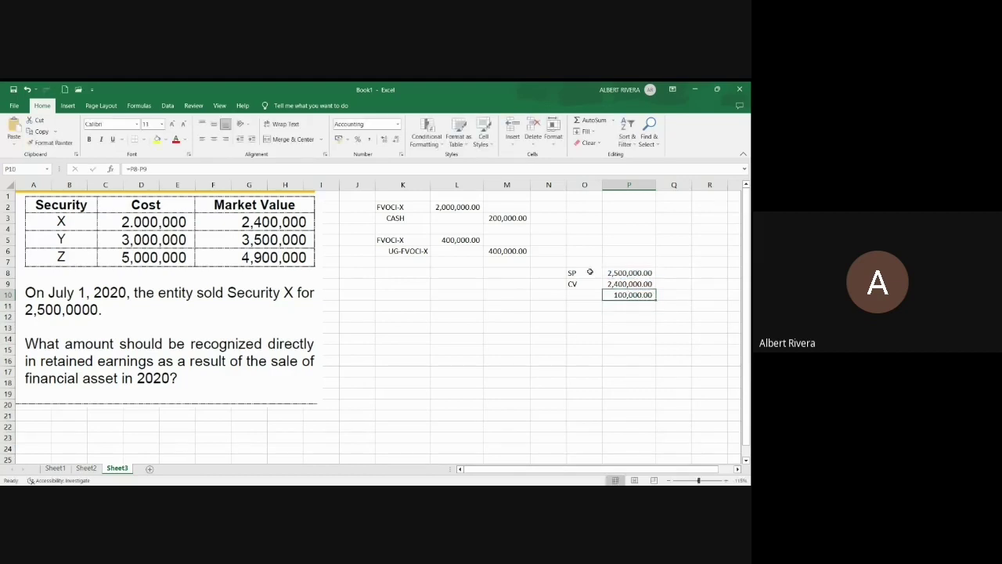
left_click(156, 141)
left_click(674, 398)
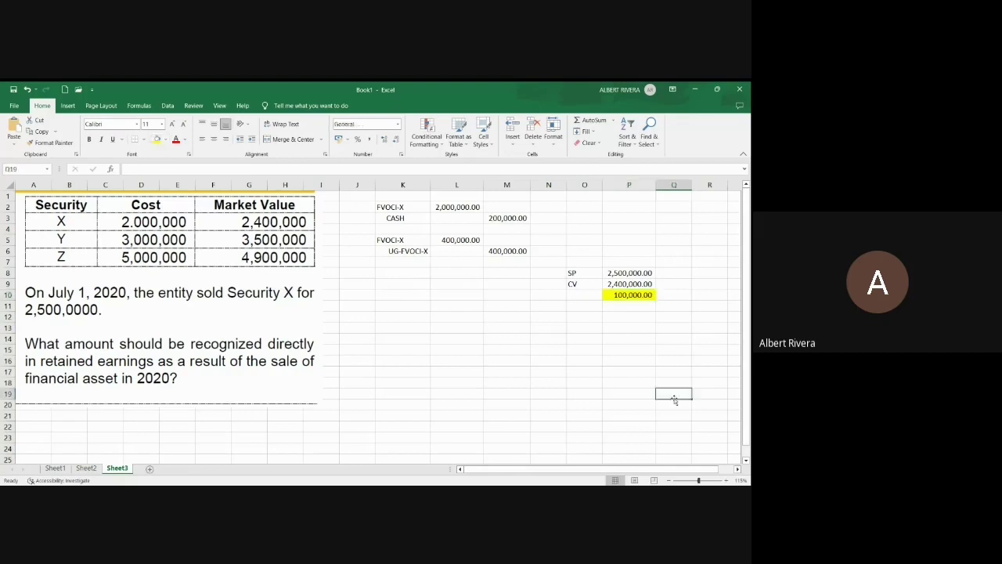
left_click(650, 381)
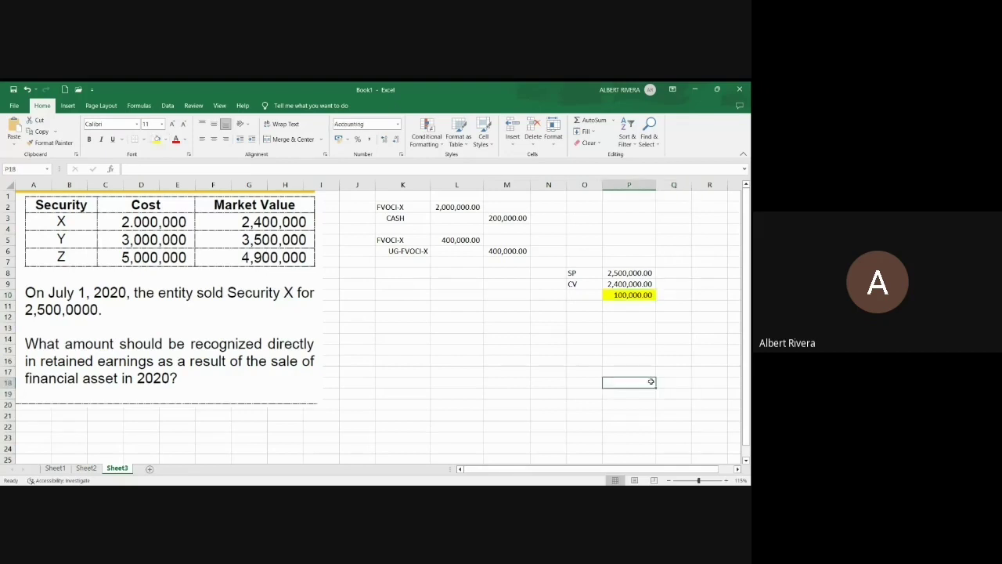
left_click(578, 293)
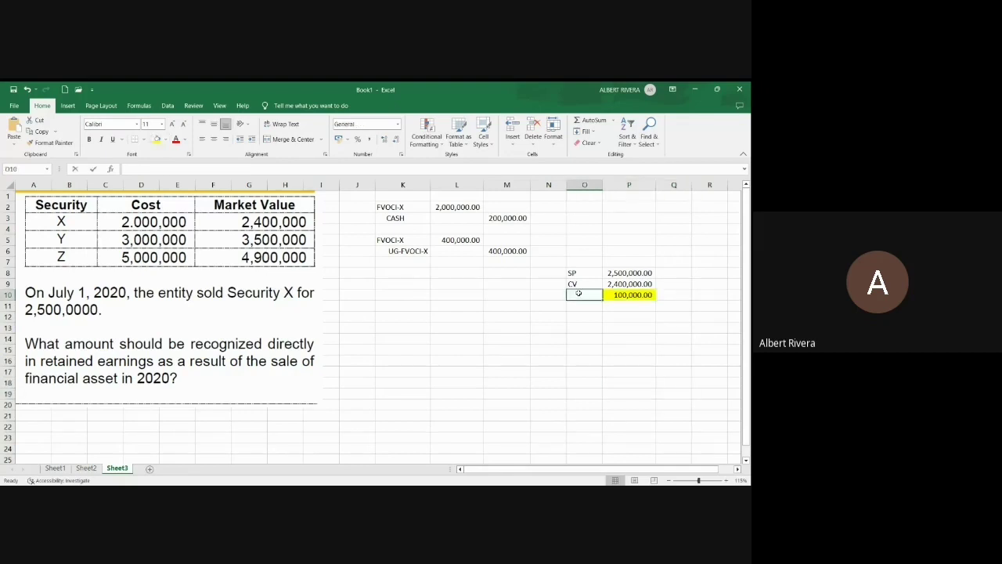
type("RE")
left_click(457, 239)
left_click(507, 257)
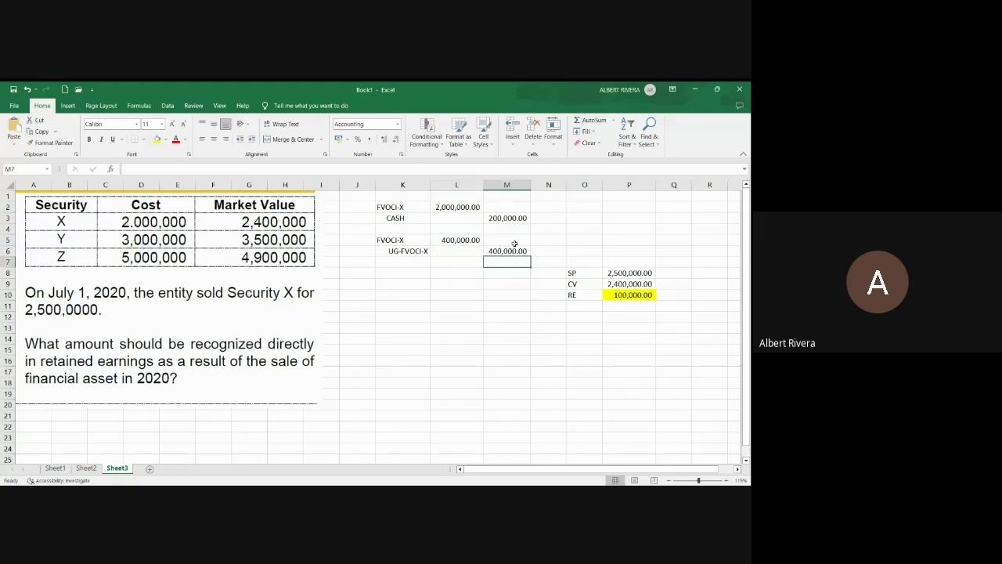
left_click(512, 241)
left_click(497, 249)
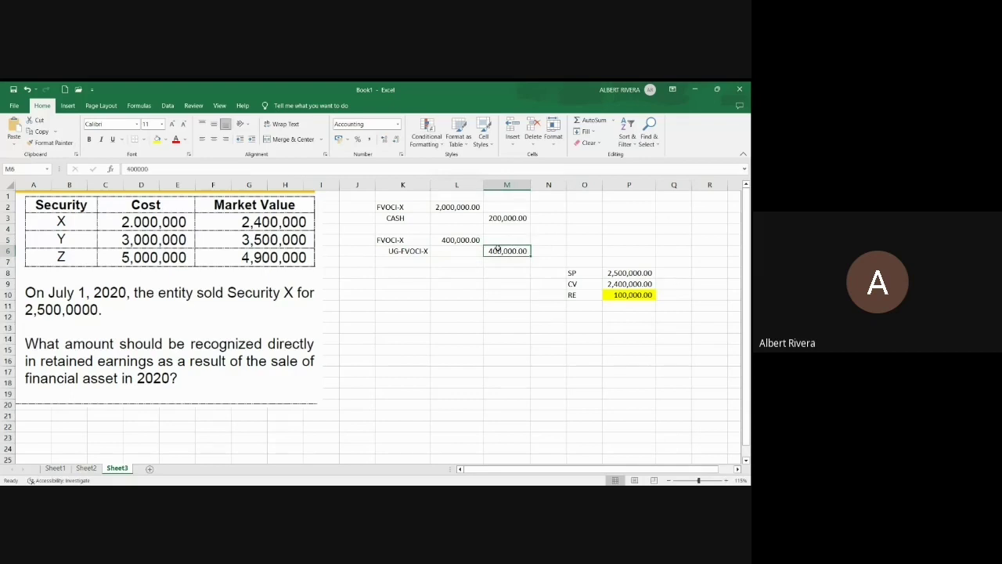
Enter the labels NI in O2 and OCI in O3
left_click(590, 208)
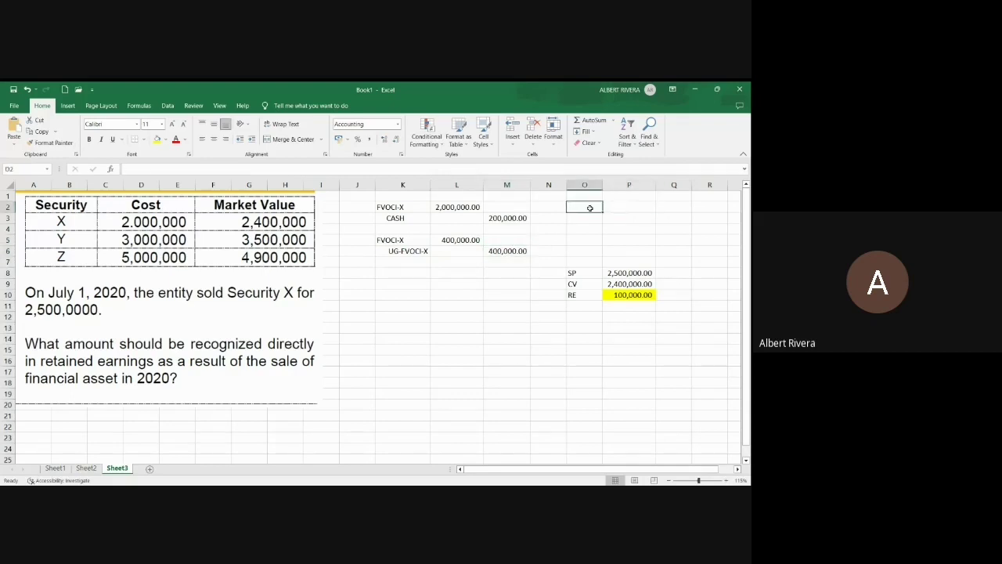
type("Ni")
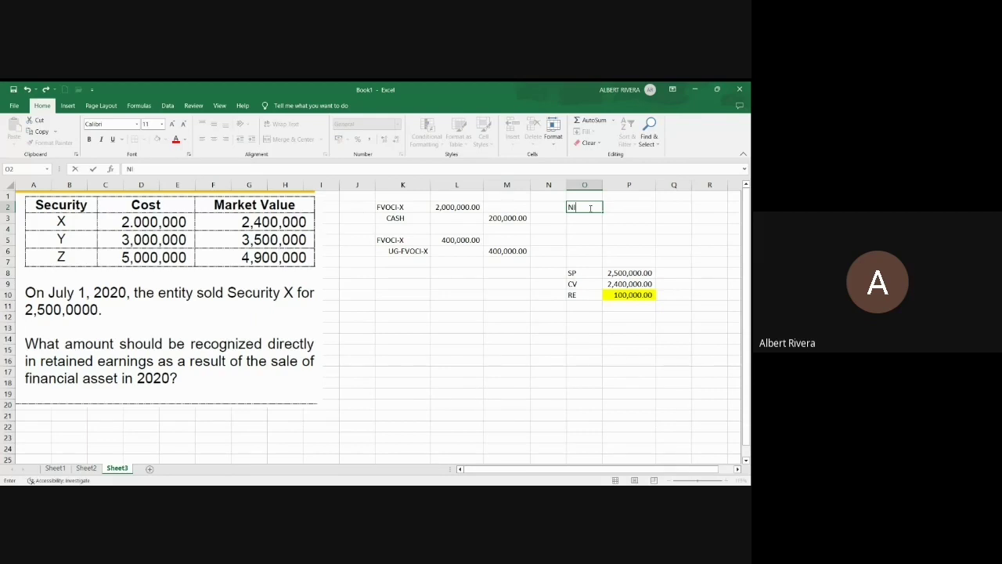
key("Return")
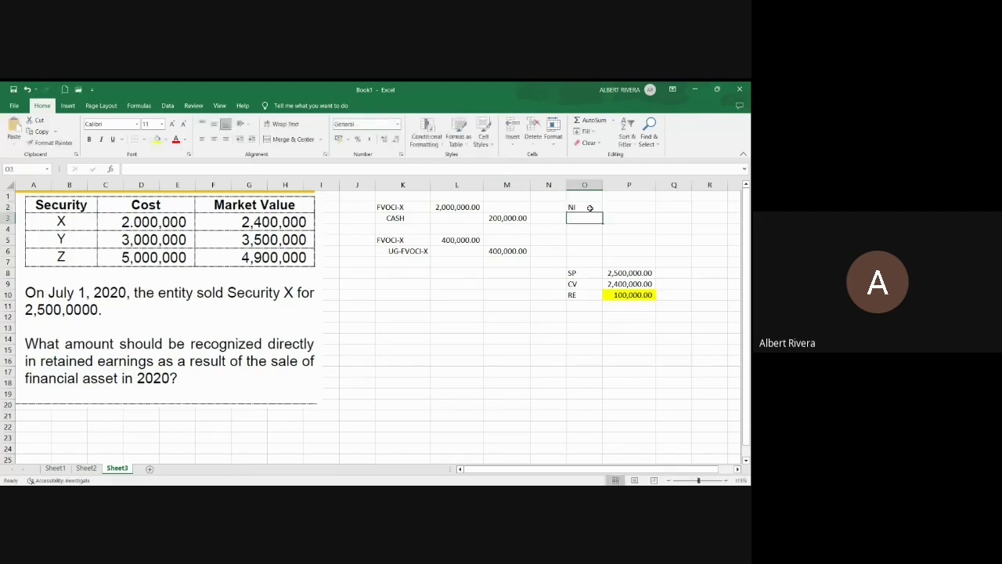
type("O")
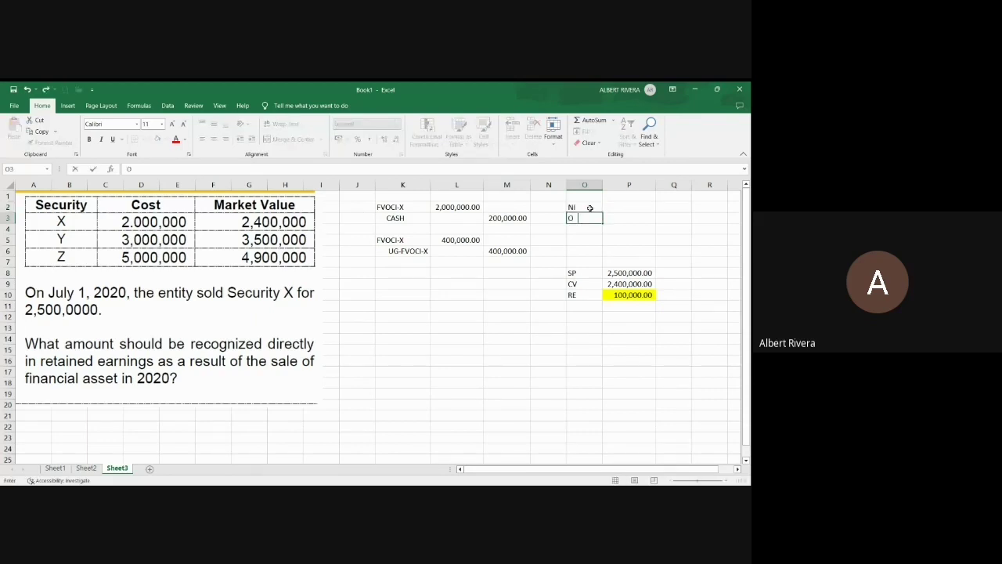
type("CI")
key("Return")
key("Up")
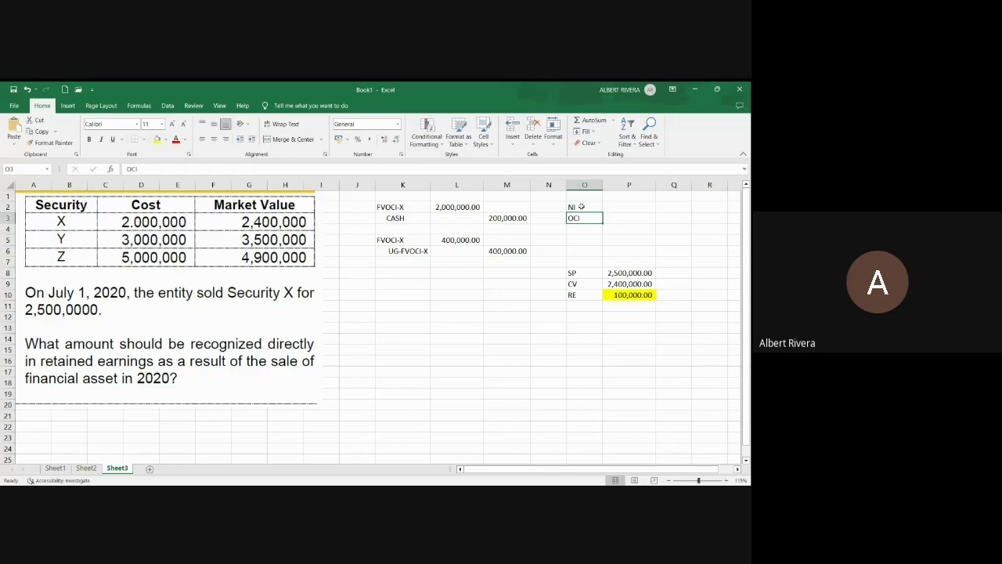
left_click(589, 274)
left_click(591, 284)
left_click(595, 296)
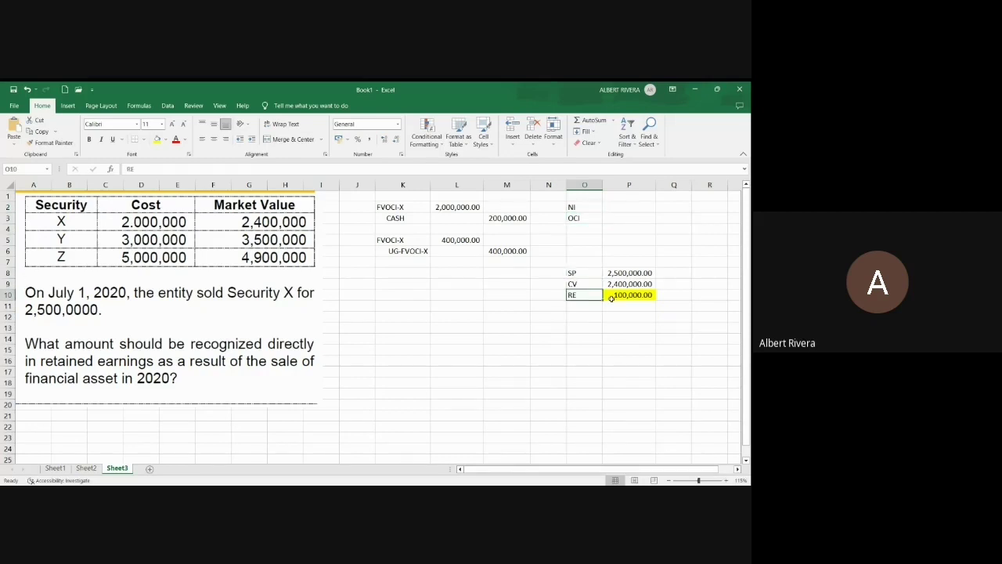
left_click(583, 205)
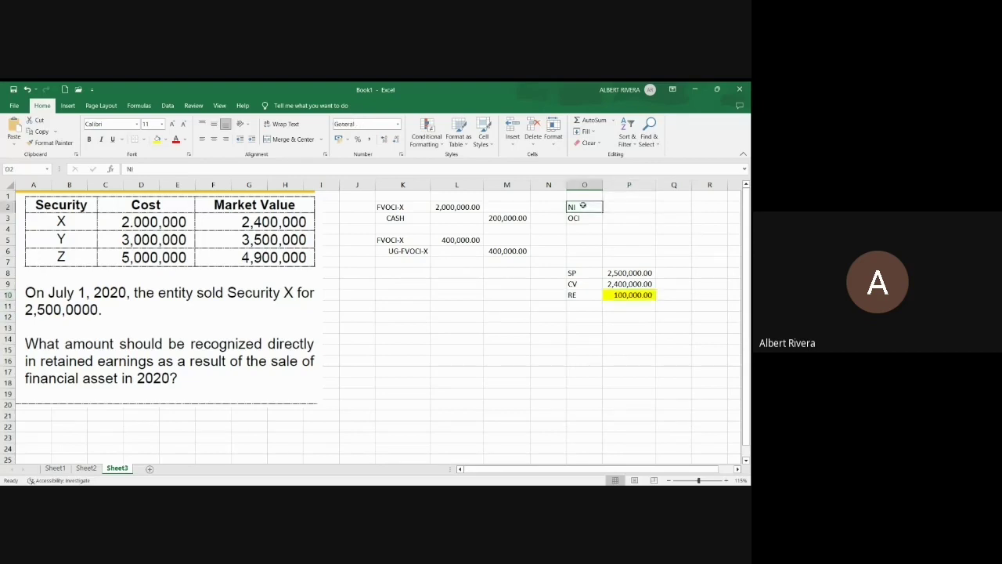
left_click(585, 294)
left_click(626, 297)
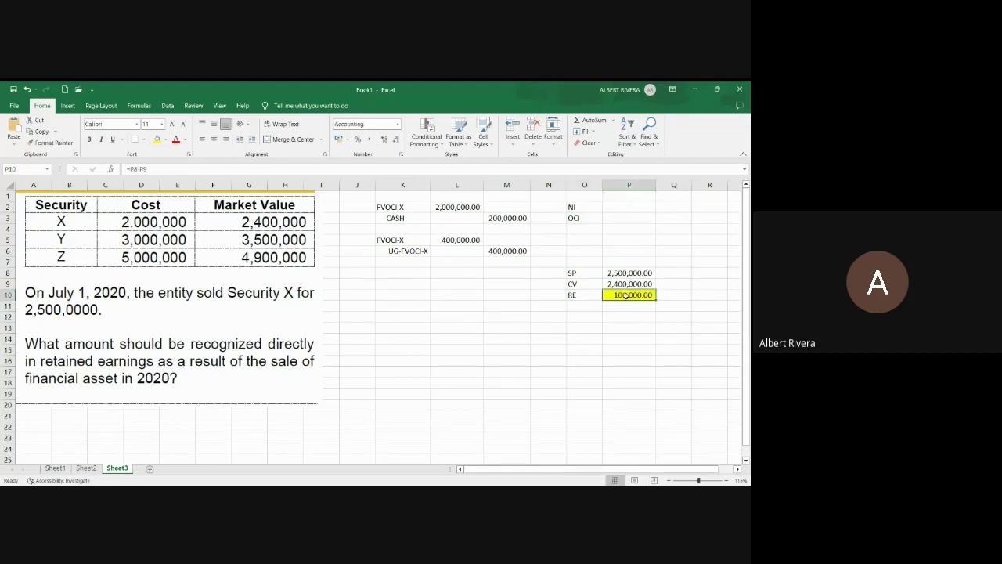
Start the sale entry with CASH in K8 and link its debit in L8 to the selling price with =P8
left_click(407, 275)
type("C")
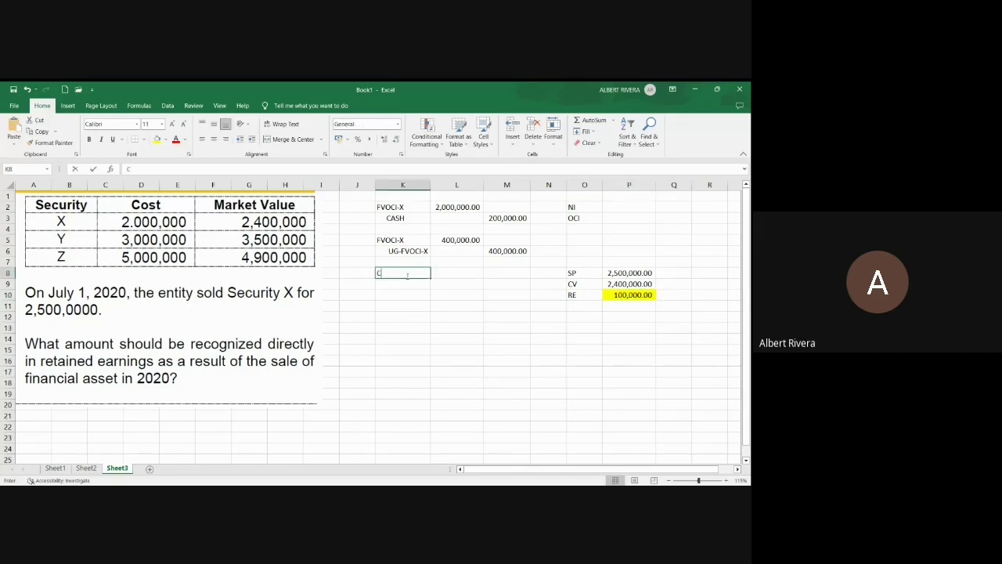
type("ASH")
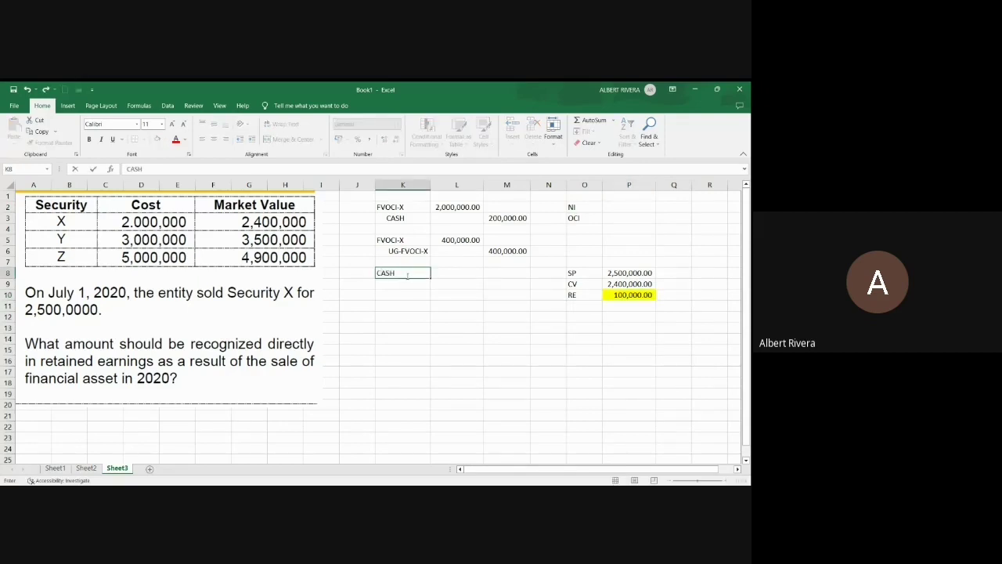
left_click(460, 272)
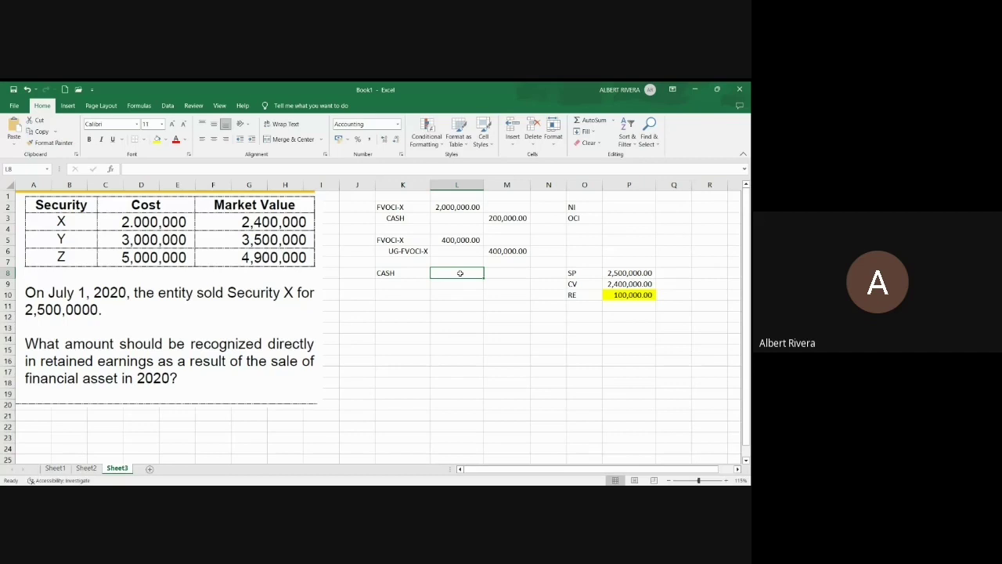
type("=")
left_click(616, 273)
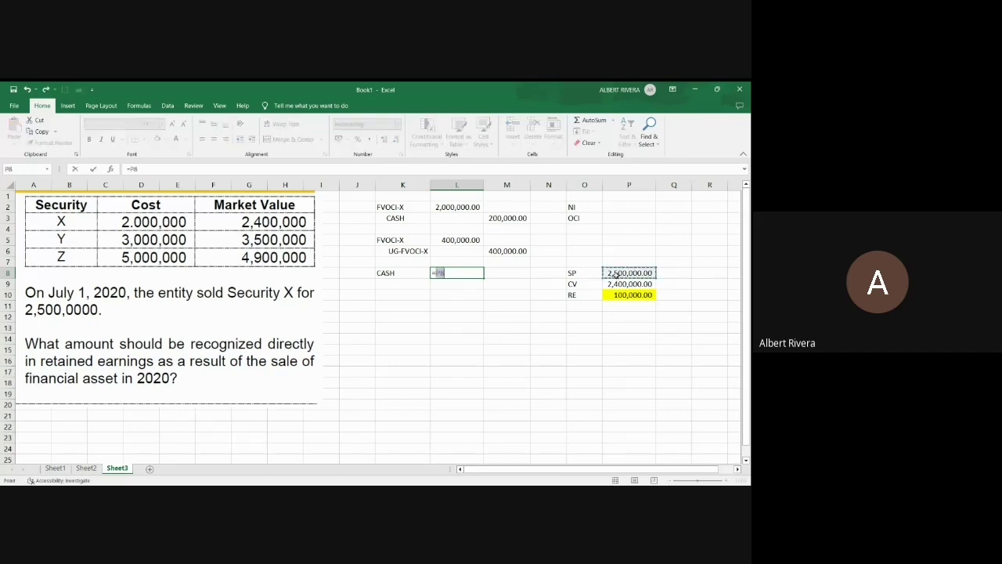
key("Return")
Enter an indented FVOCI-X label in K9 and link its credit in M9 to the carrying value with =P9
left_click(391, 292)
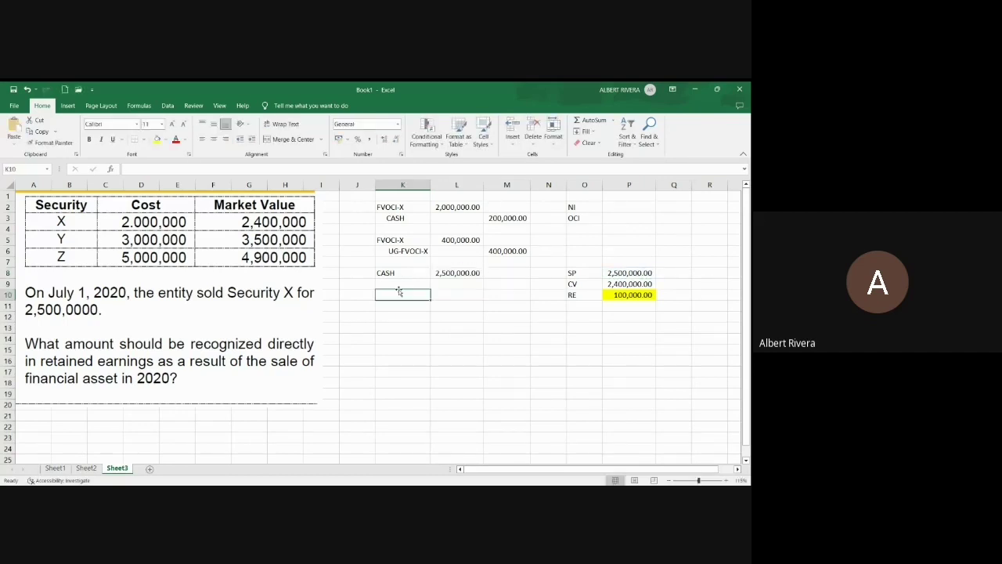
left_click(388, 282)
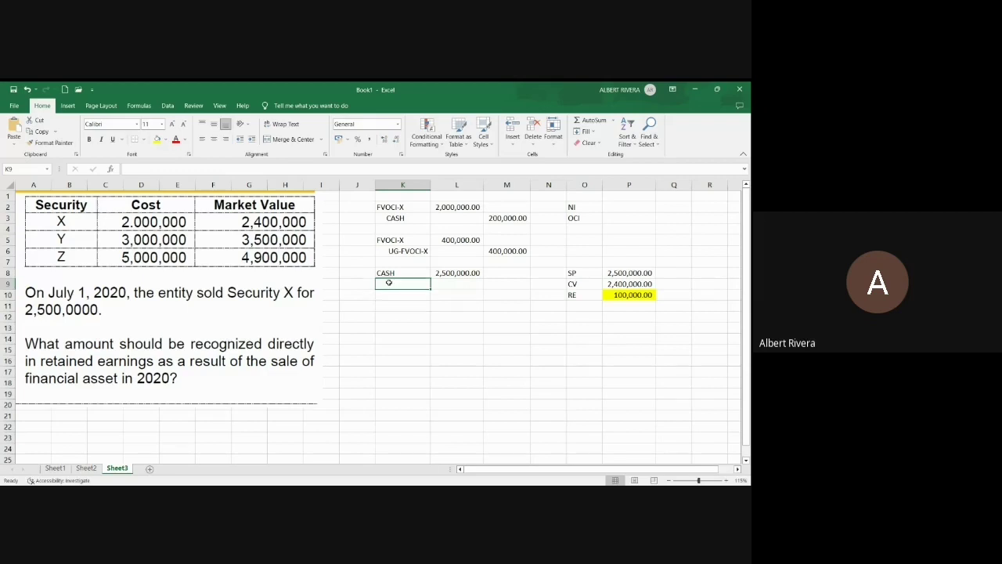
type("FVOCI")
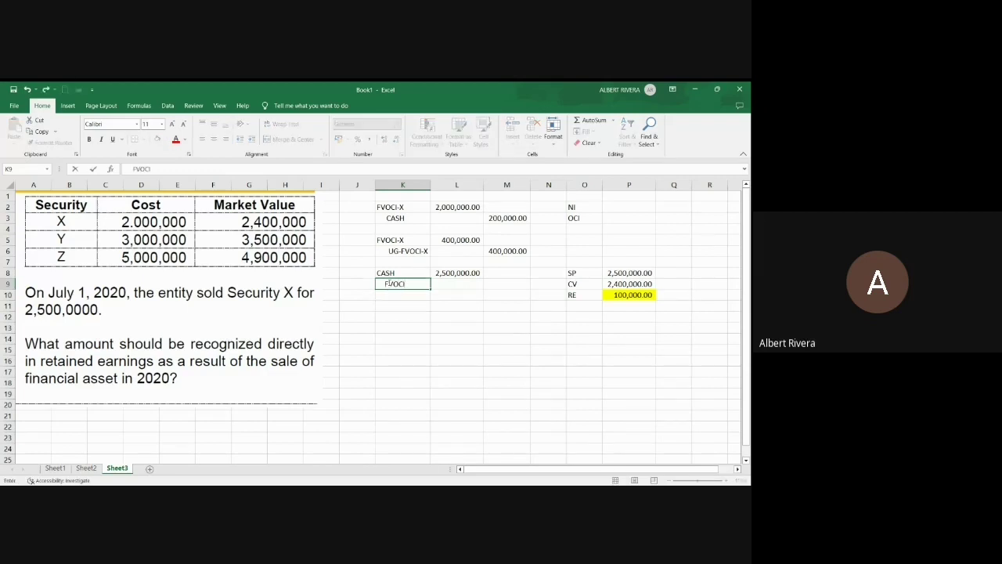
type("-X")
left_click(503, 280)
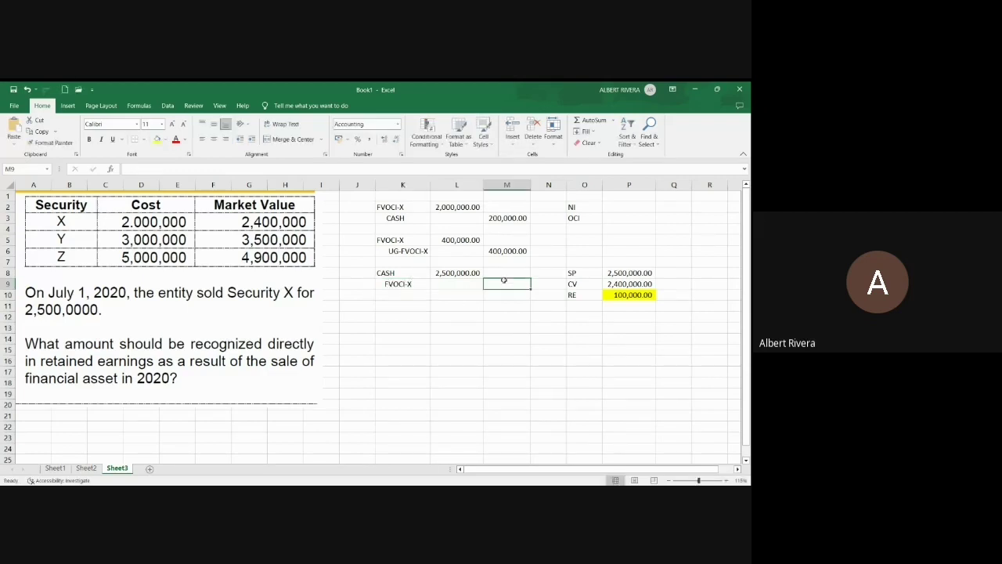
type("=")
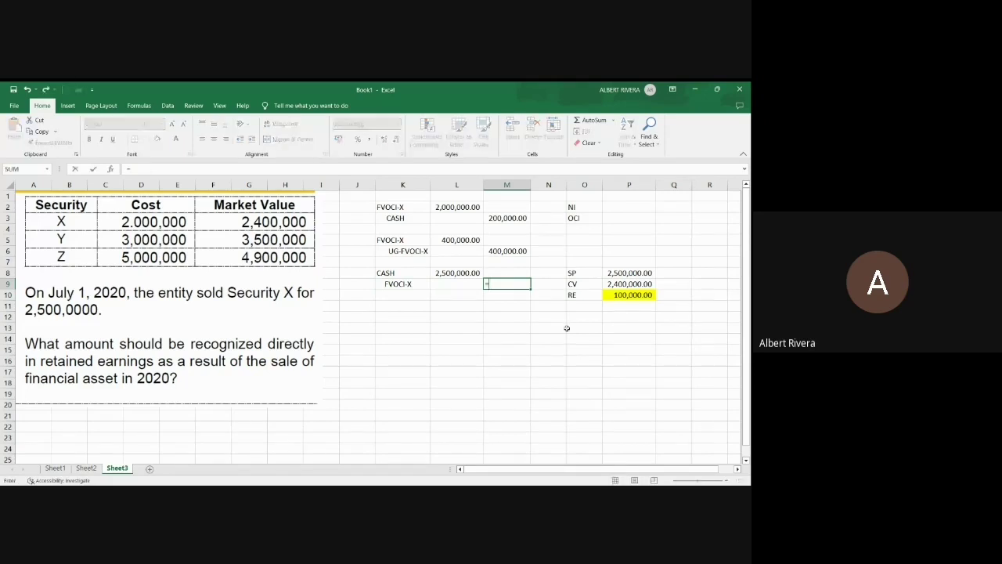
left_click(618, 283)
key("Return")
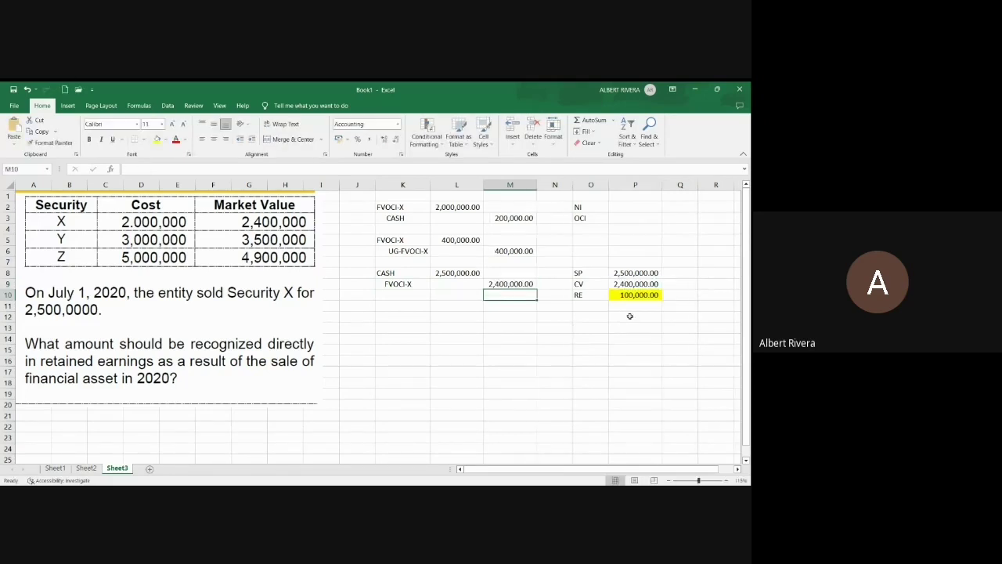
Enter an indented RE label in K10 with a credit of 100,000 in M10
left_click(390, 287)
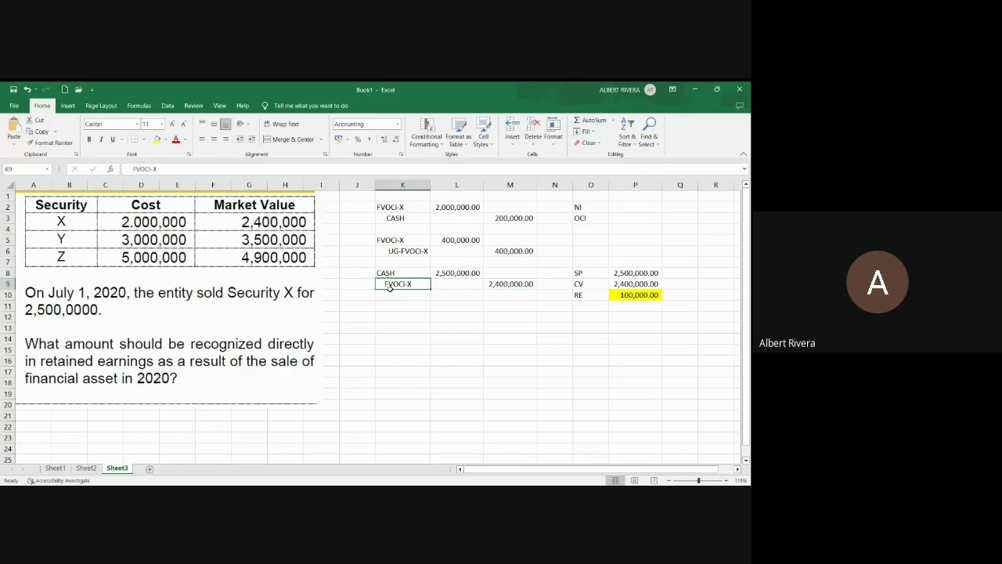
left_click(390, 293)
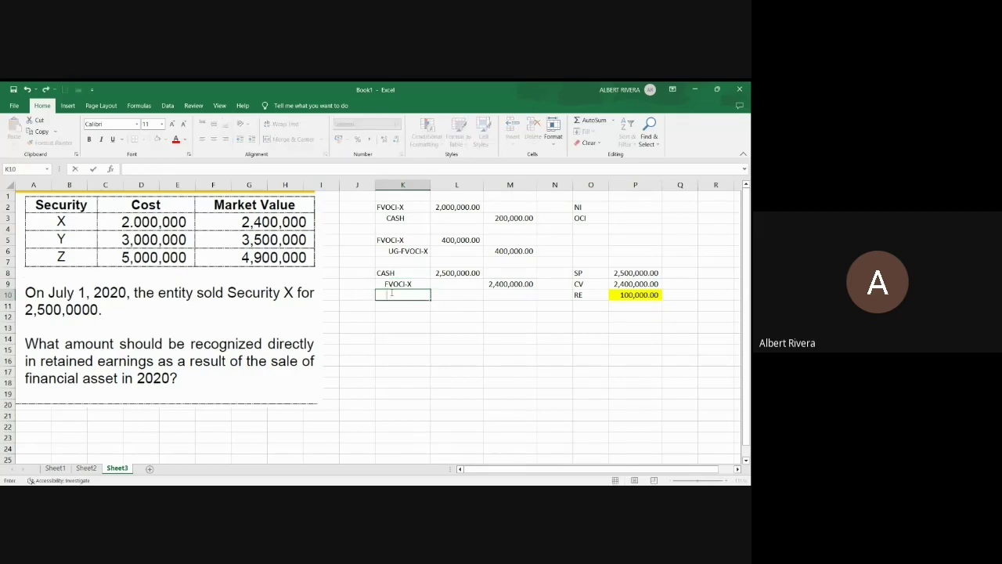
type("RE")
left_click(509, 295)
type("100")
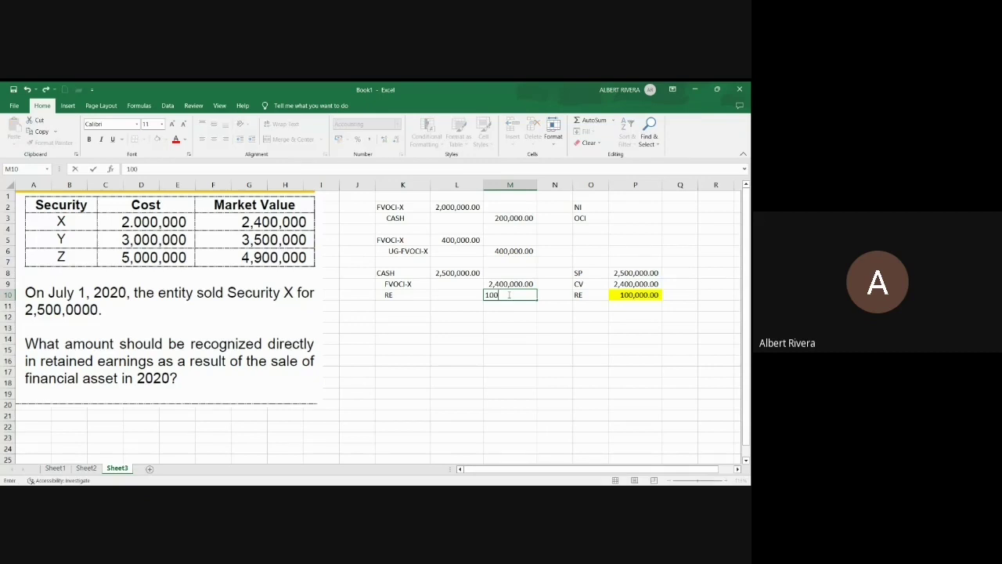
type(",000")
key("ctrl+Return")
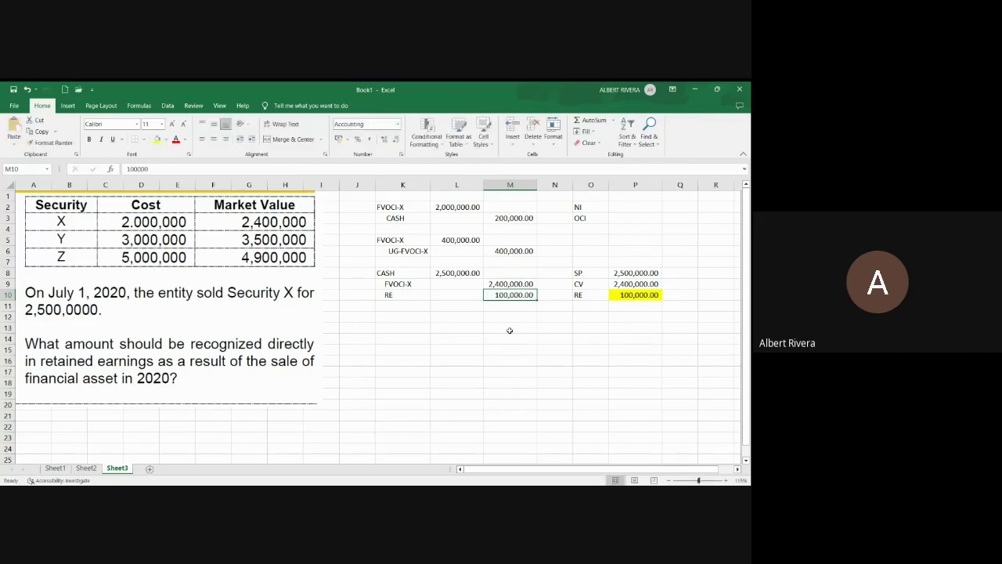
Highlight the RE credit amount in M10 with yellow fill
left_click(503, 332)
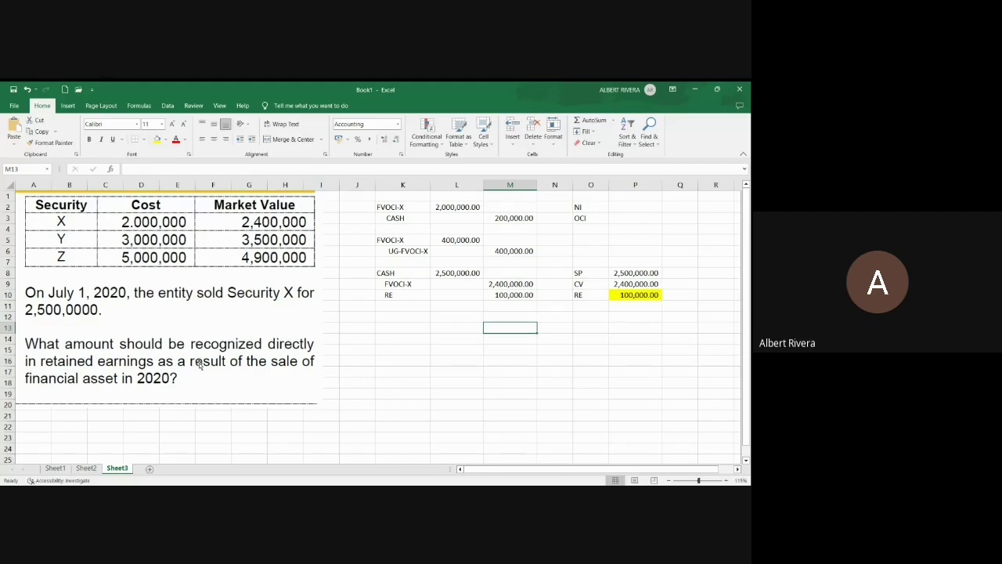
left_click(501, 297)
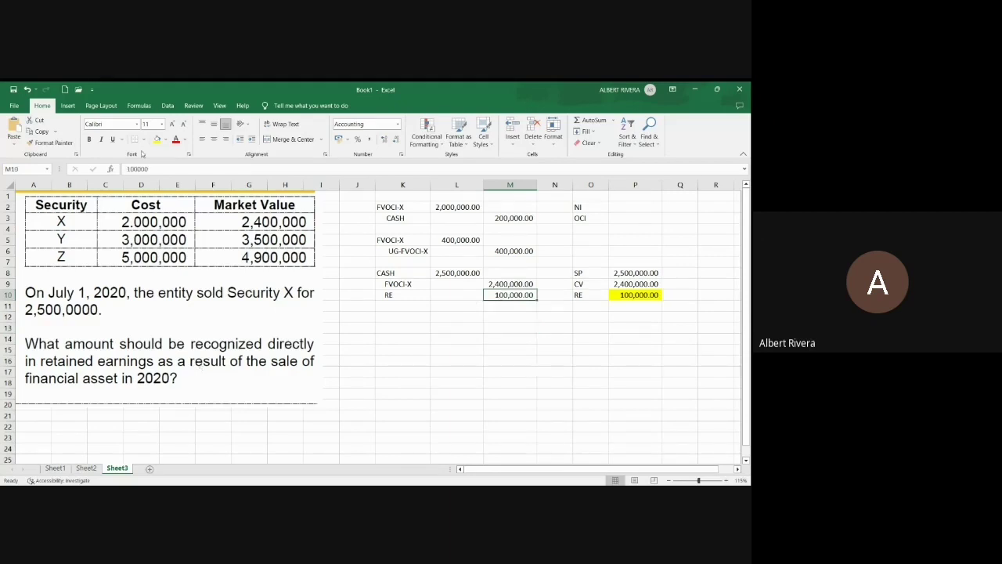
left_click(157, 138)
left_click(504, 340)
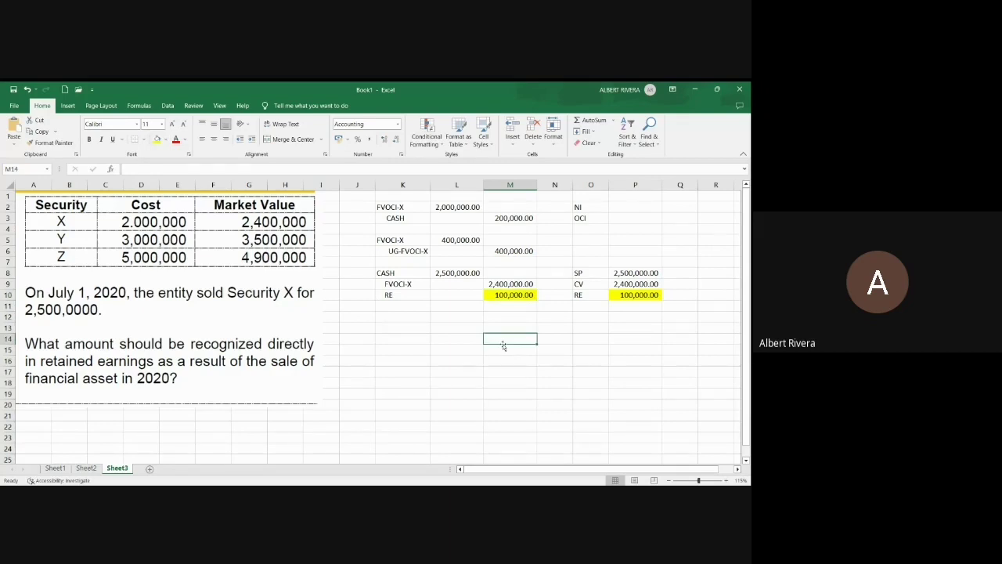
Color the FVOCI-X debit amounts in L2 and L5 red
left_click(380, 284)
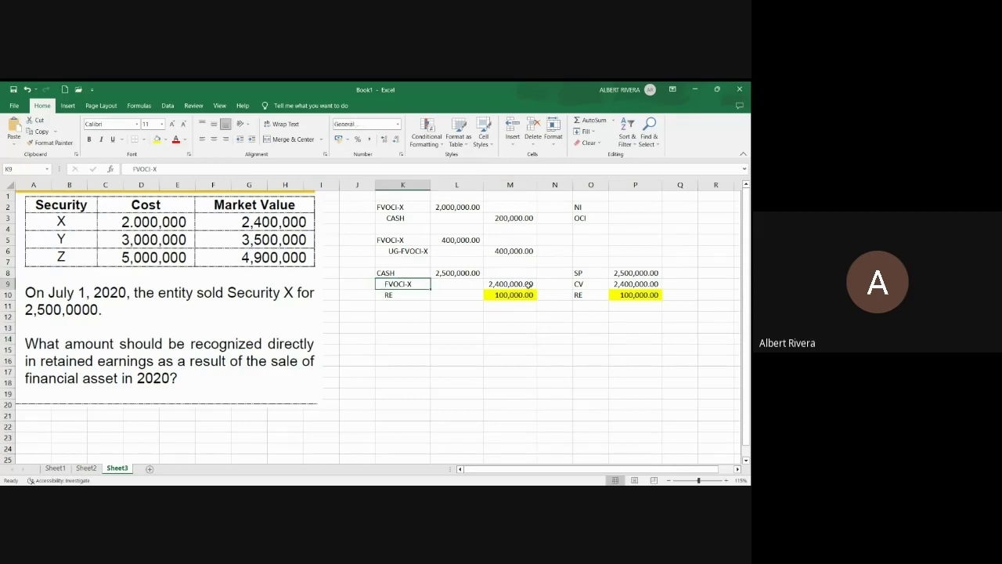
left_click(529, 285)
left_click(442, 207)
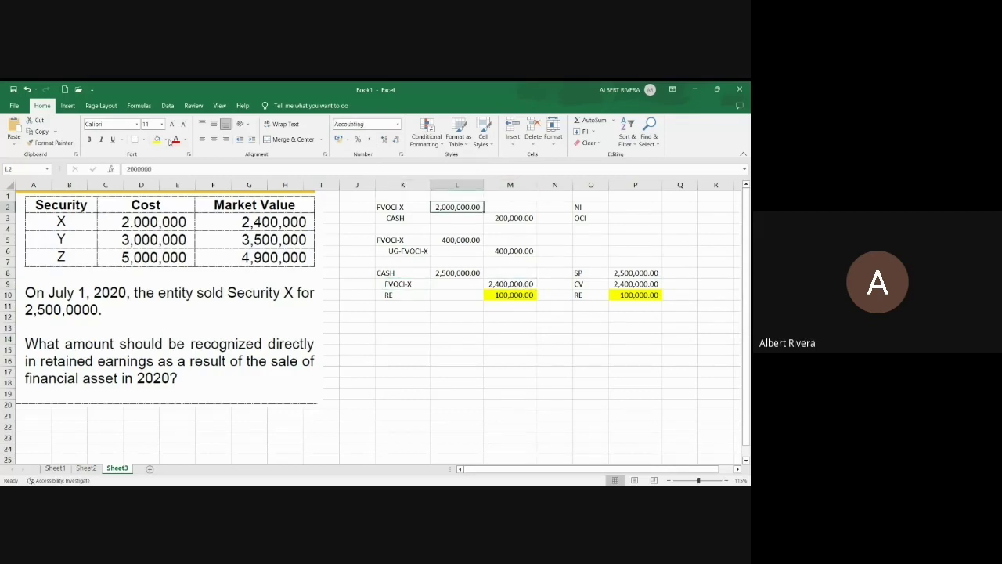
left_click(175, 139)
left_click(456, 240)
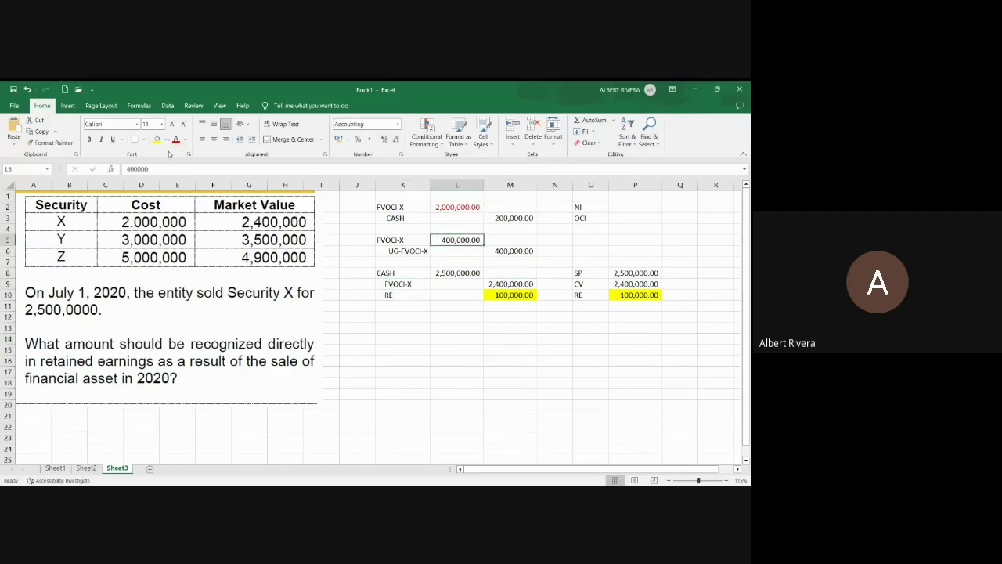
left_click(508, 281)
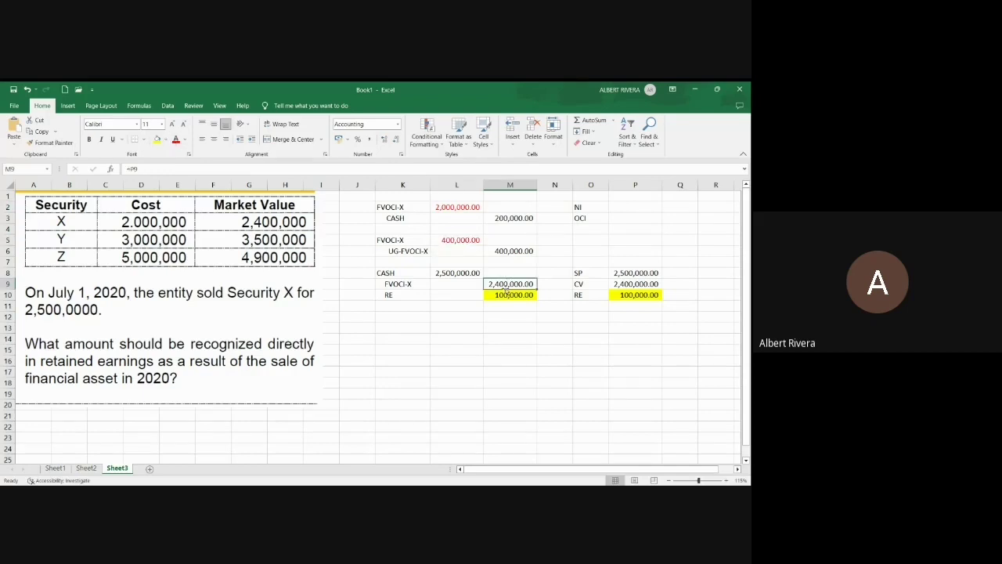
Review the sale entry's FVOCI-X credit in row 9 against the UG-FVOCI-X credit in row 6
left_click(414, 249)
left_click(529, 251)
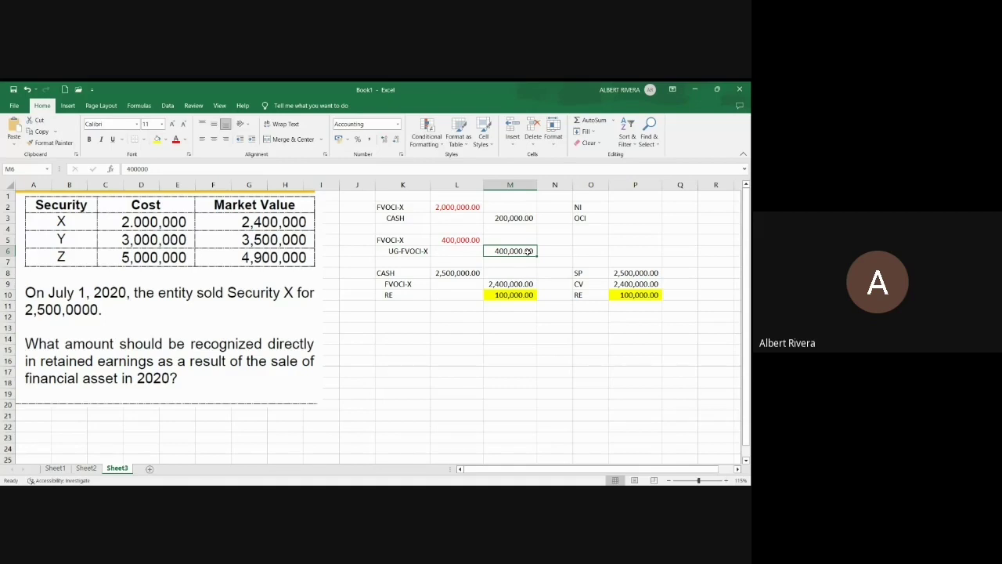
key("Return")
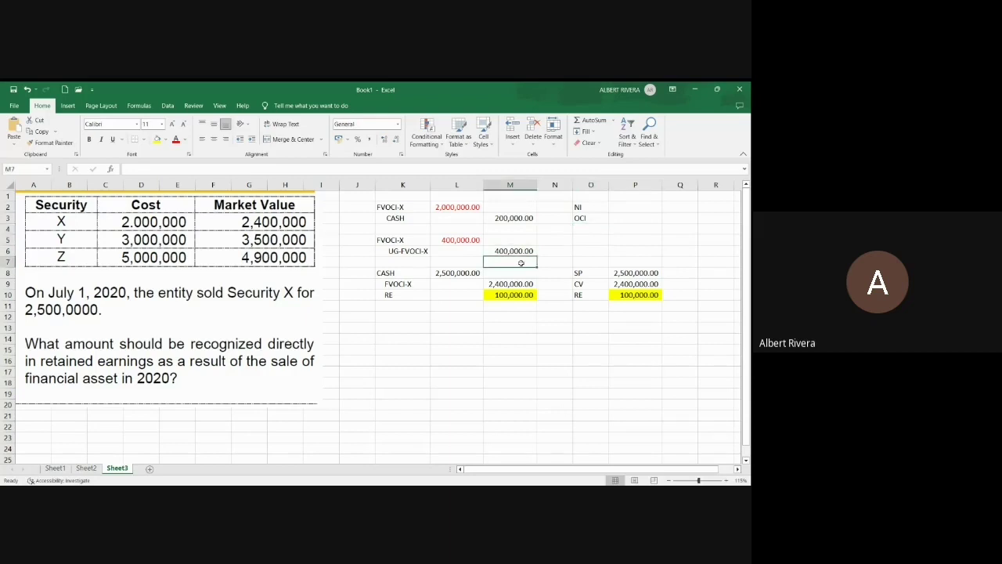
scroll(469, 260, "down", 1)
left_click(416, 252)
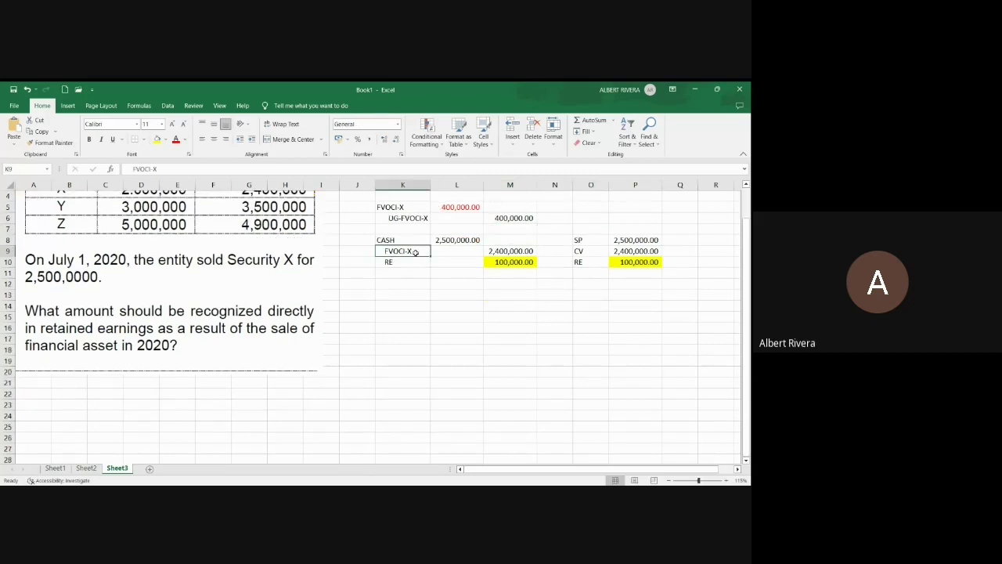
left_click(499, 252)
left_click(400, 251)
left_click(512, 251)
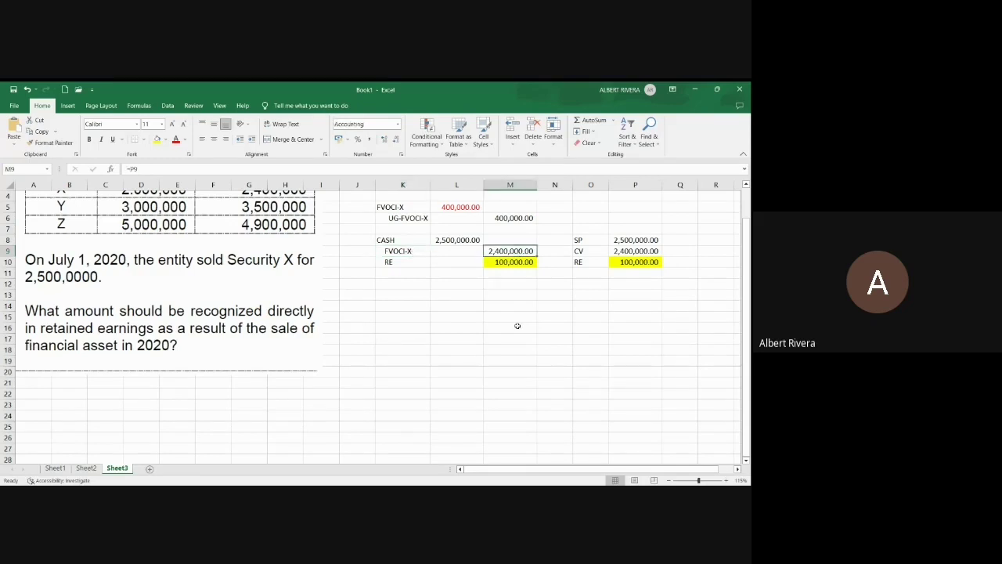
scroll(517, 325, "up", 1)
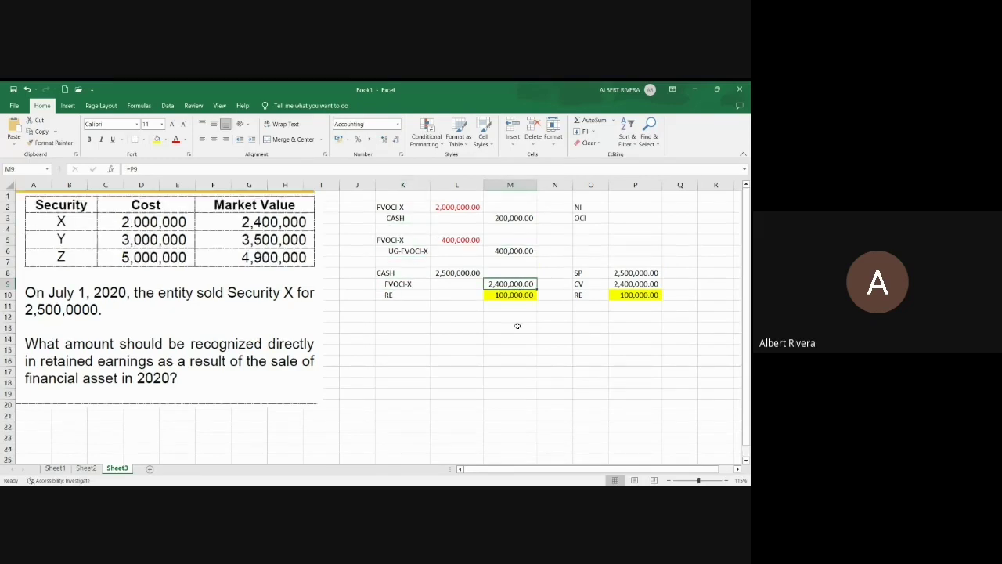
left_click(485, 362)
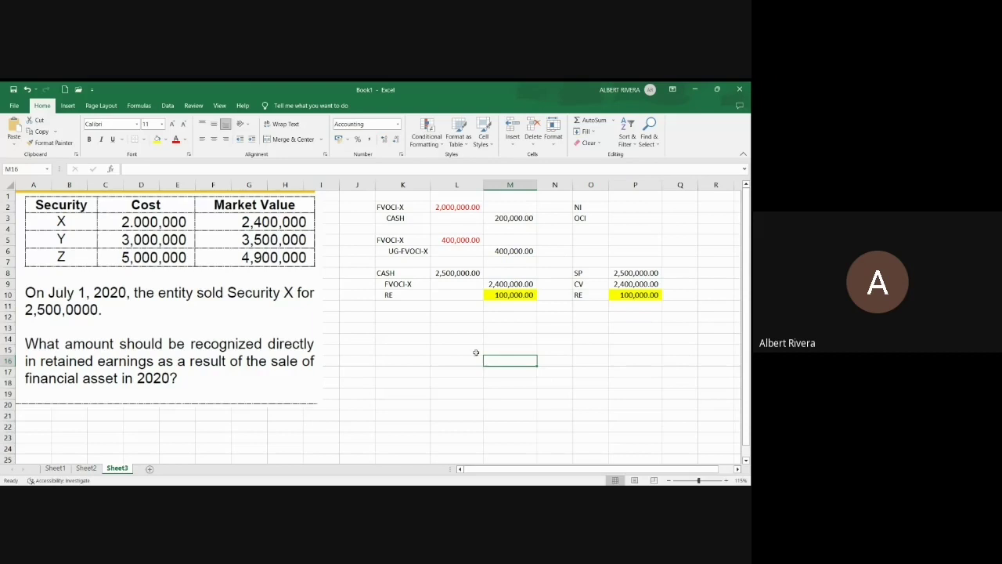
left_click(419, 284)
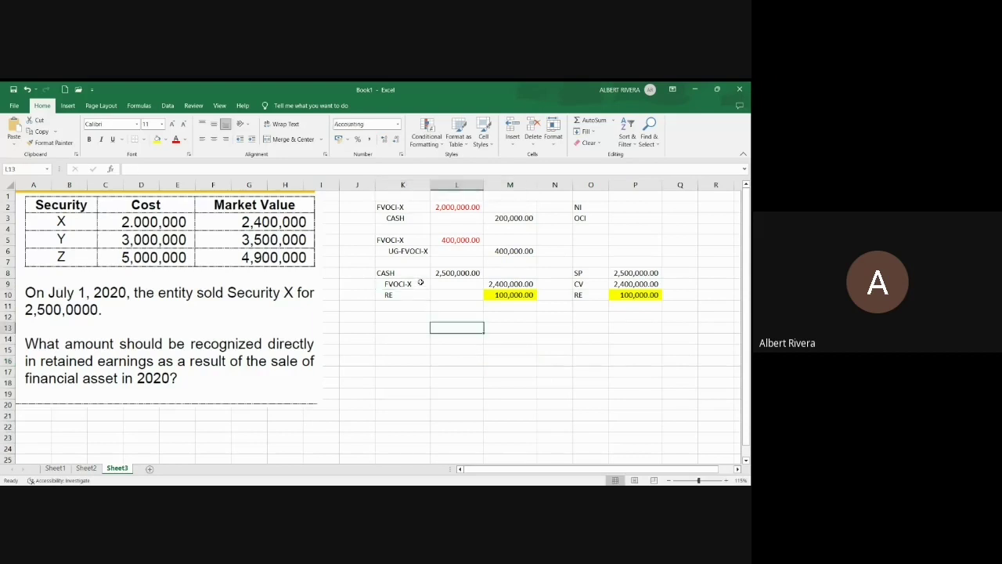
left_click(509, 285)
left_click(665, 227)
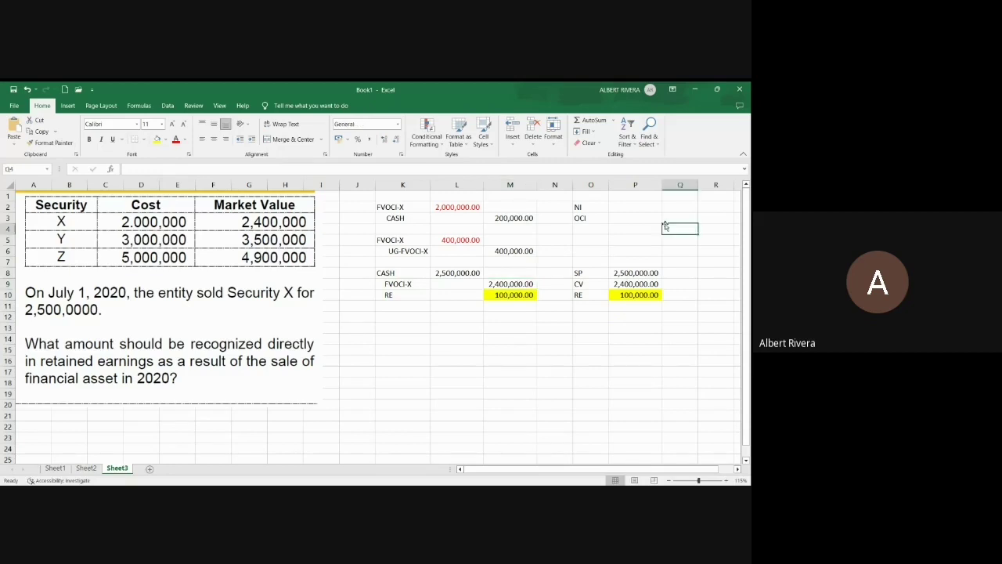
left_click(379, 373)
left_click(498, 285)
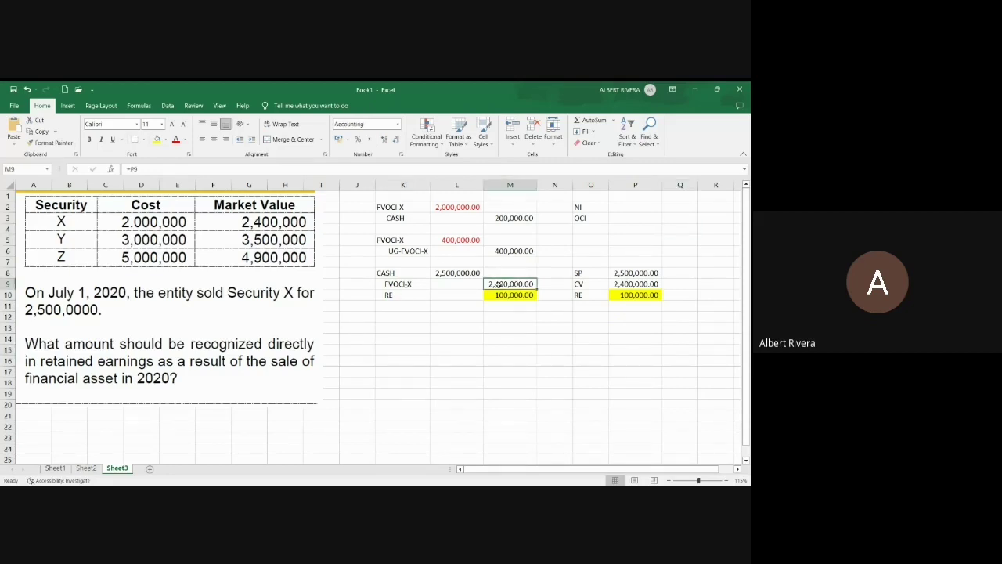
left_click(428, 259)
left_click(507, 250)
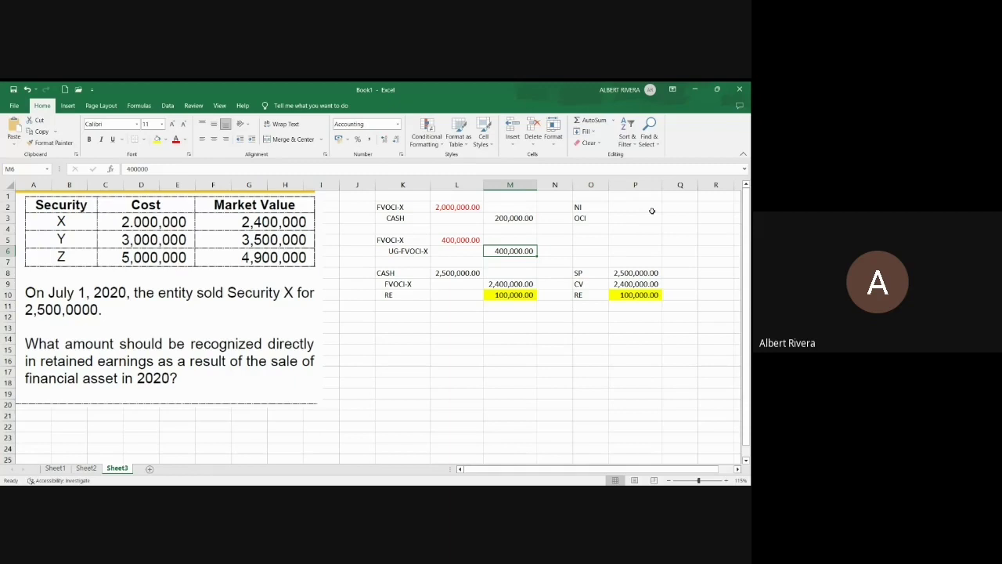
Highlight the UG-FVOCI-X credit amount in M6 with yellow fill
left_click(407, 285)
left_click(496, 252)
left_click(156, 140)
left_click(514, 271)
left_click(515, 251)
left_click(510, 338)
left_click(523, 252)
Start the reclassification entry with UG-FVOCI-X in K12 and link its debit in L12 with =L5
left_click(393, 315)
type("UG")
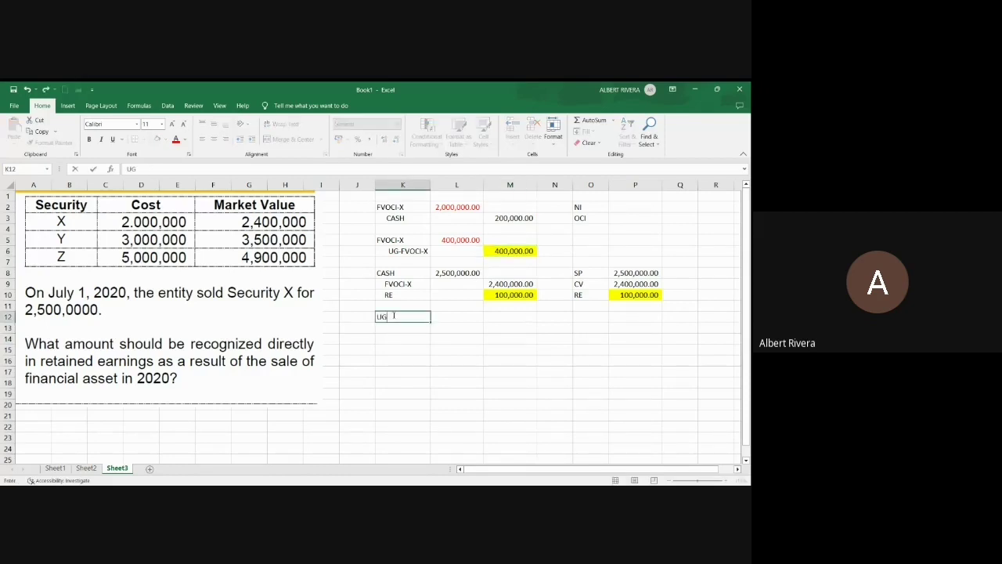
type("-FVOCI-X")
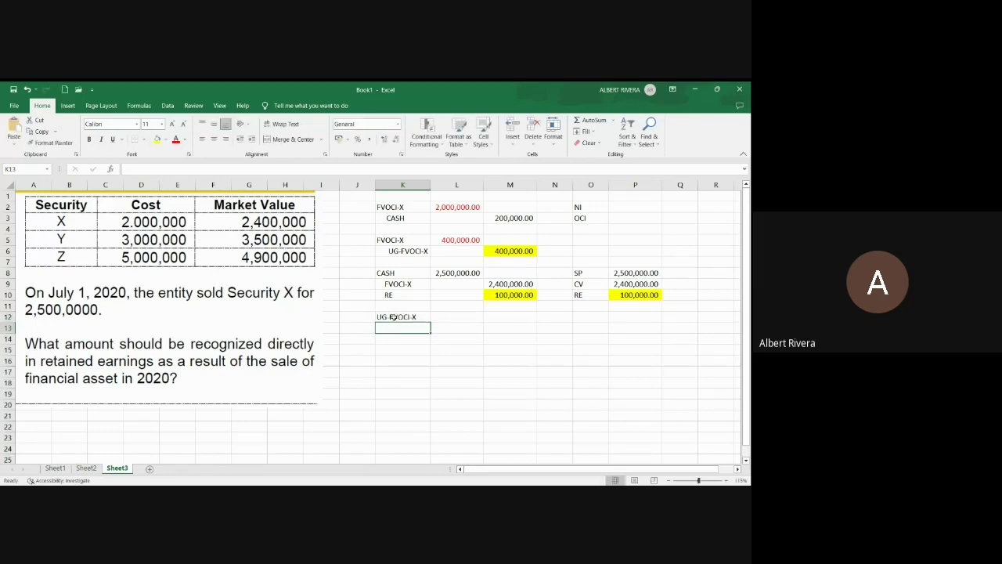
left_click(457, 314)
type("=")
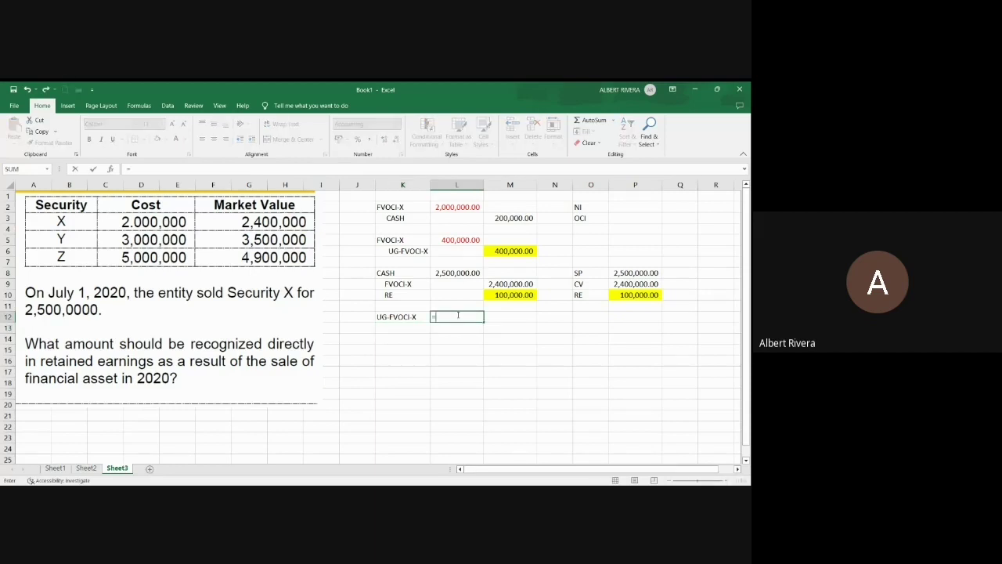
left_click(451, 240)
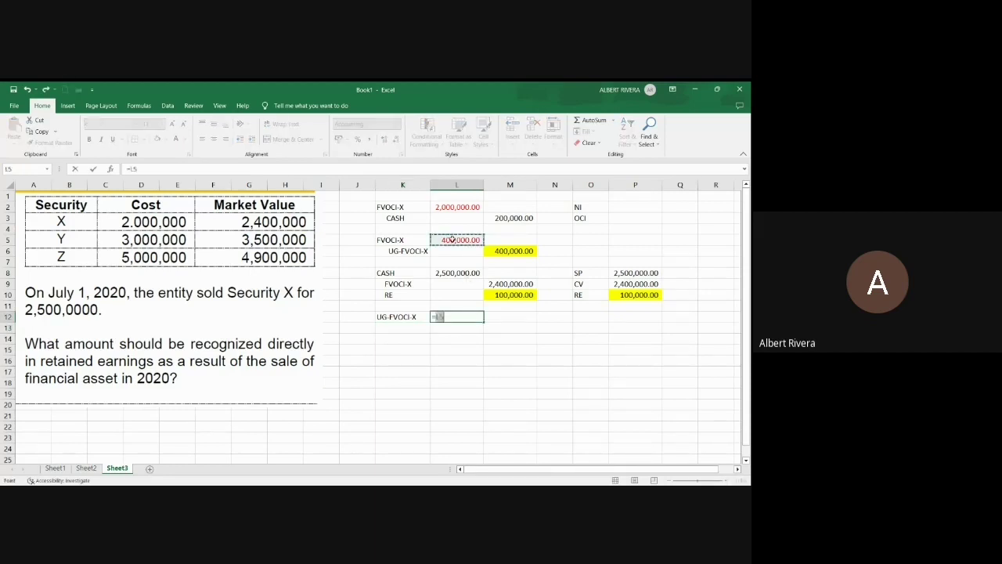
key("Return")
Enter an indented RE label in K13 and link its credit in M13 to the unrealized gain with =M6
left_click(400, 326)
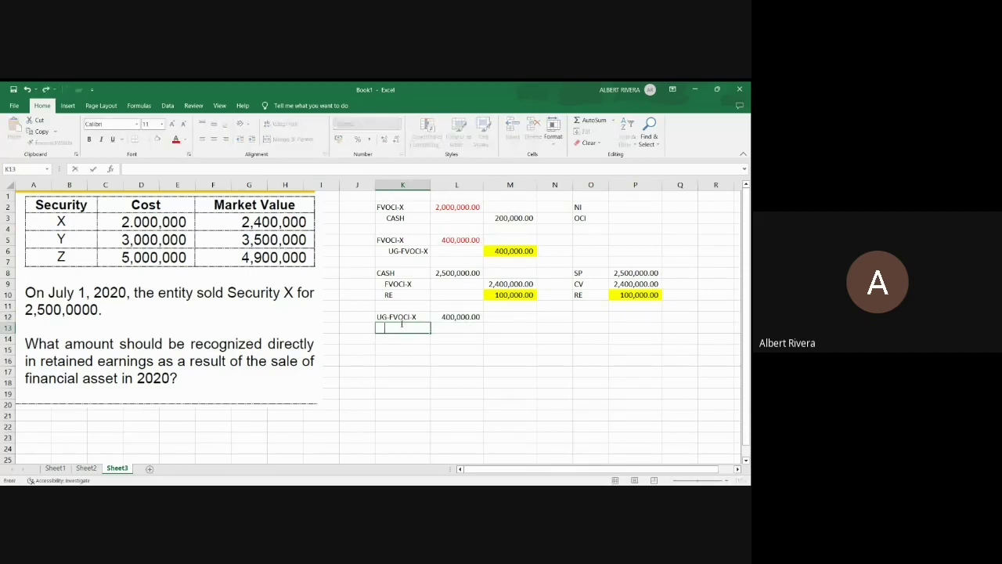
type("RE")
left_click(510, 327)
type("=")
left_click(524, 247)
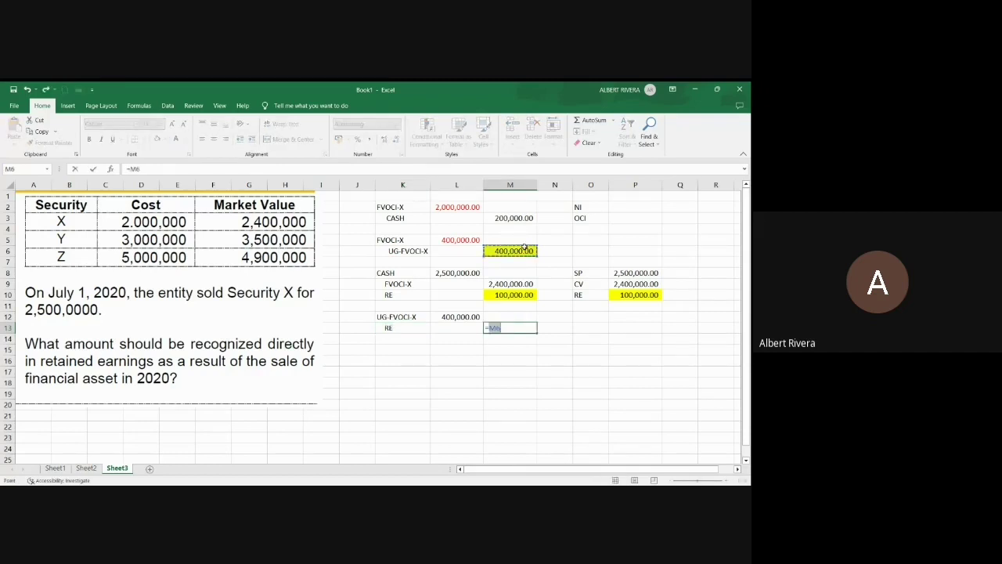
key("Return")
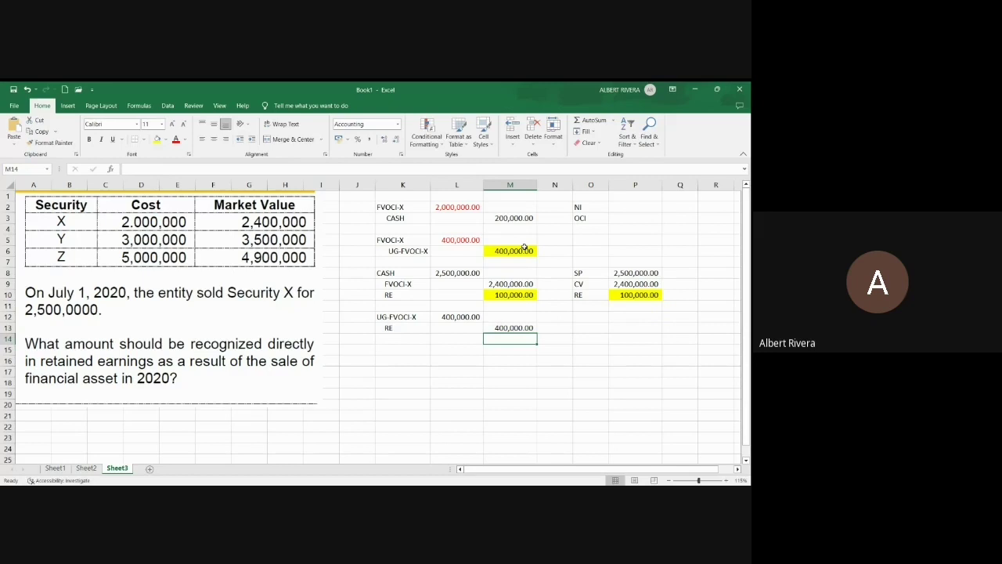
Add the two retained earnings credits in M16 with =M10+M13 and highlight that cell with yellow fill
left_click(501, 403)
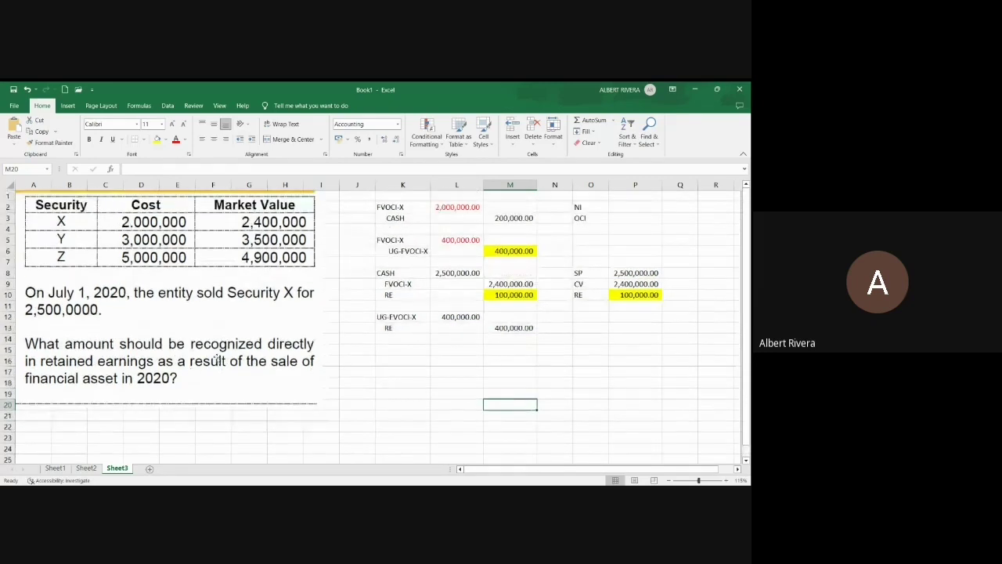
left_click(509, 362)
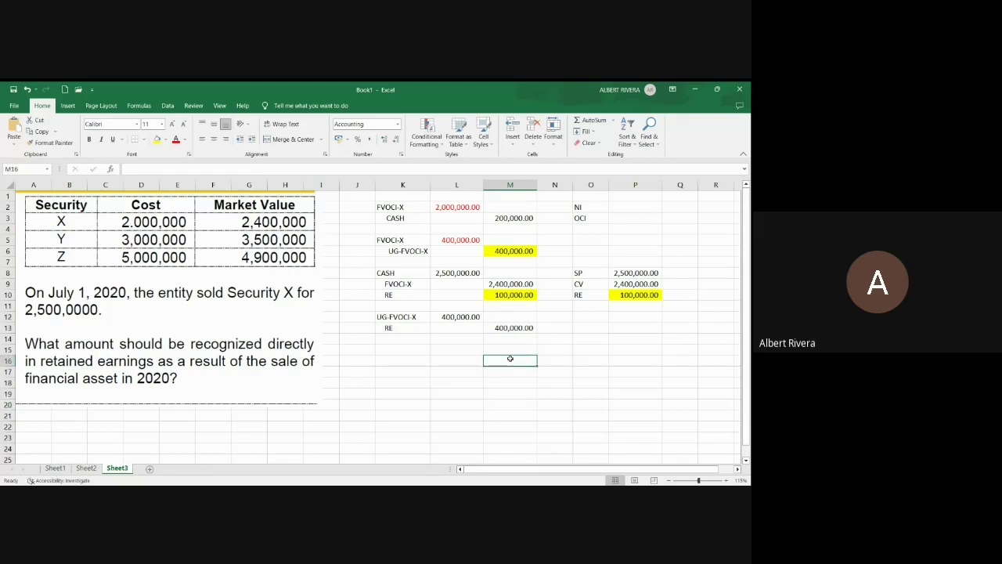
type("=")
left_click(505, 293)
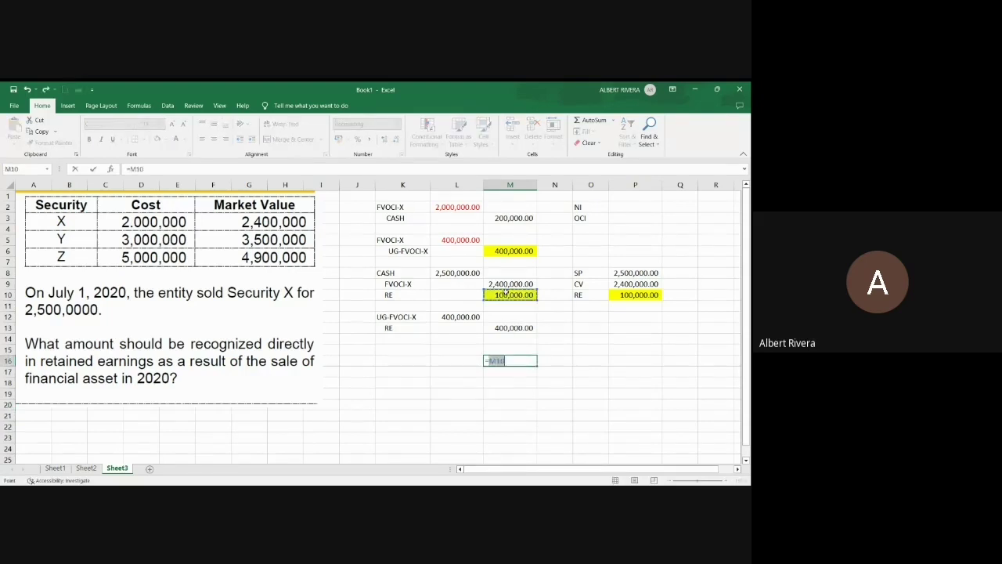
type("+")
left_click(519, 327)
key("Return")
left_click(520, 362)
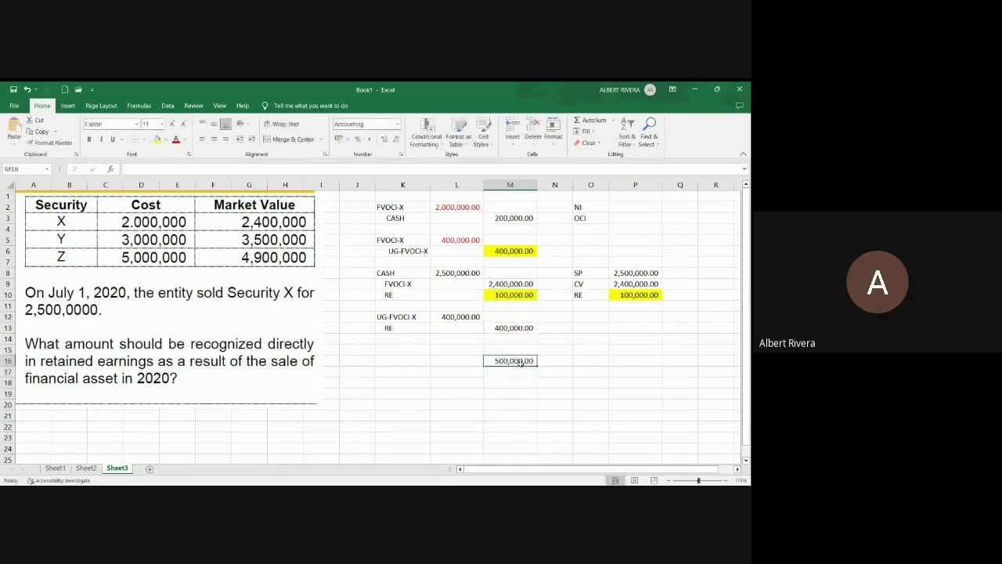
left_click(156, 139)
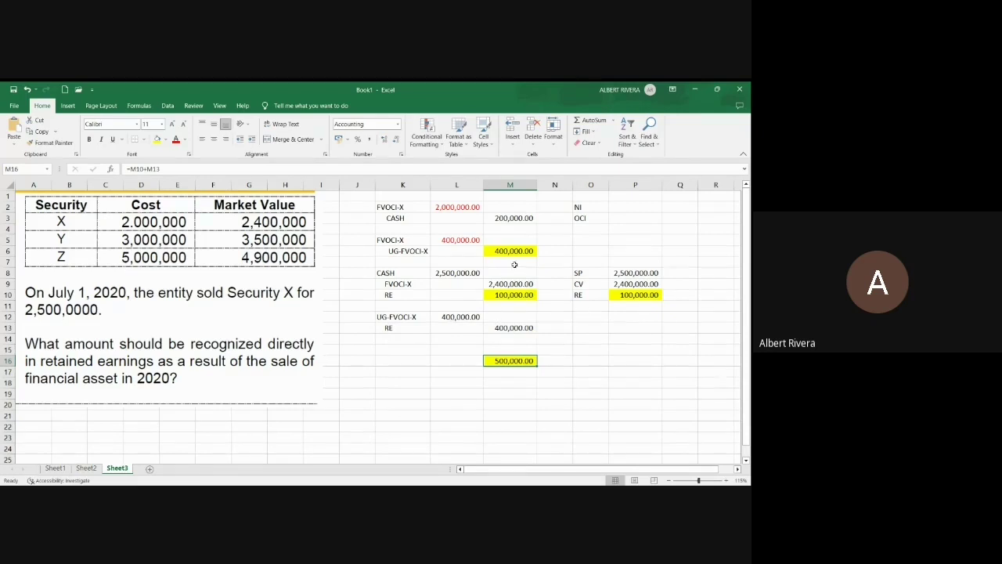
Start a shortcut computation with the label SP in K18 and link L18 to the selling price with =P8
scroll(519, 259, "down", 1)
scroll(554, 289, "up", 1)
left_click(402, 370)
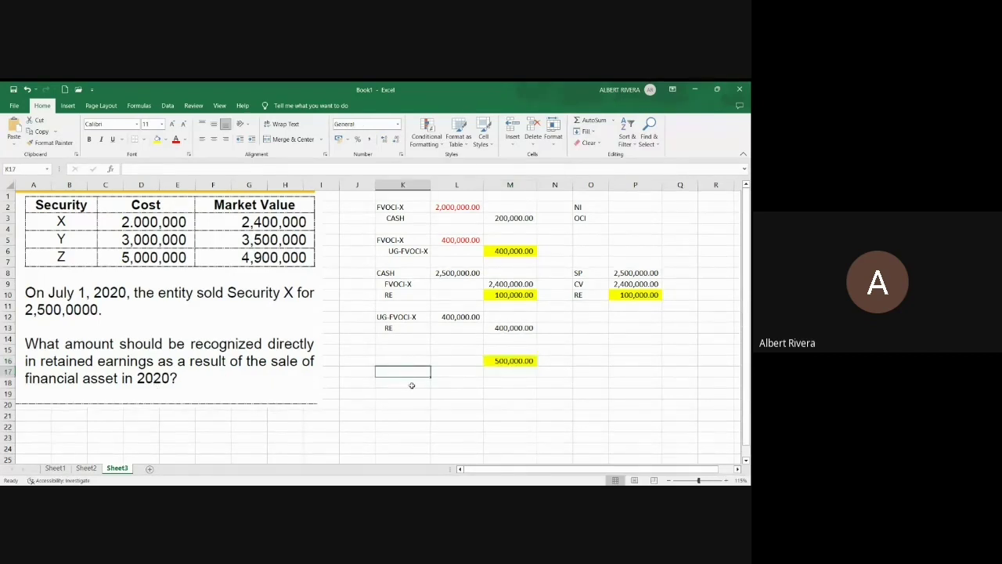
left_click(405, 382)
type("SP")
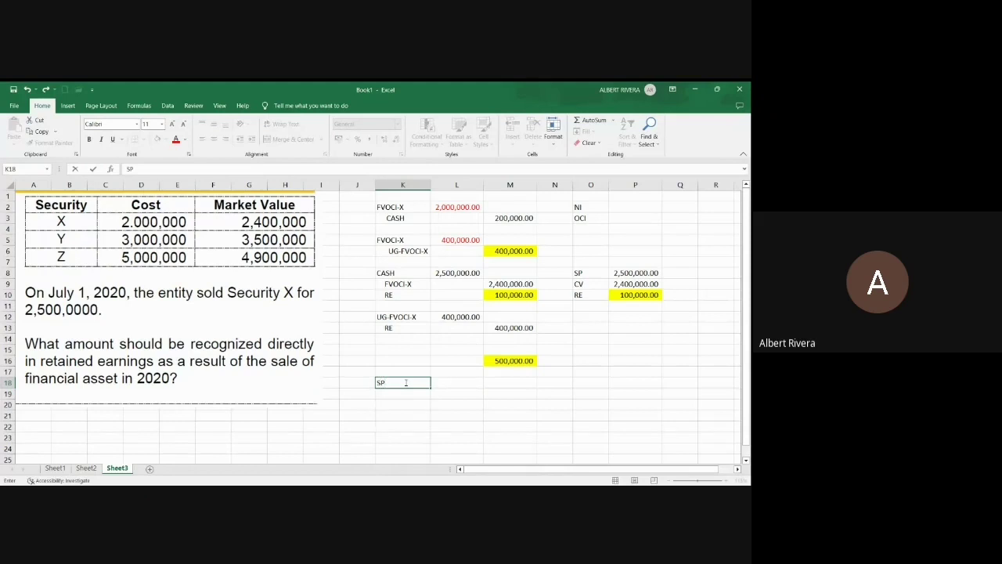
left_click(460, 381)
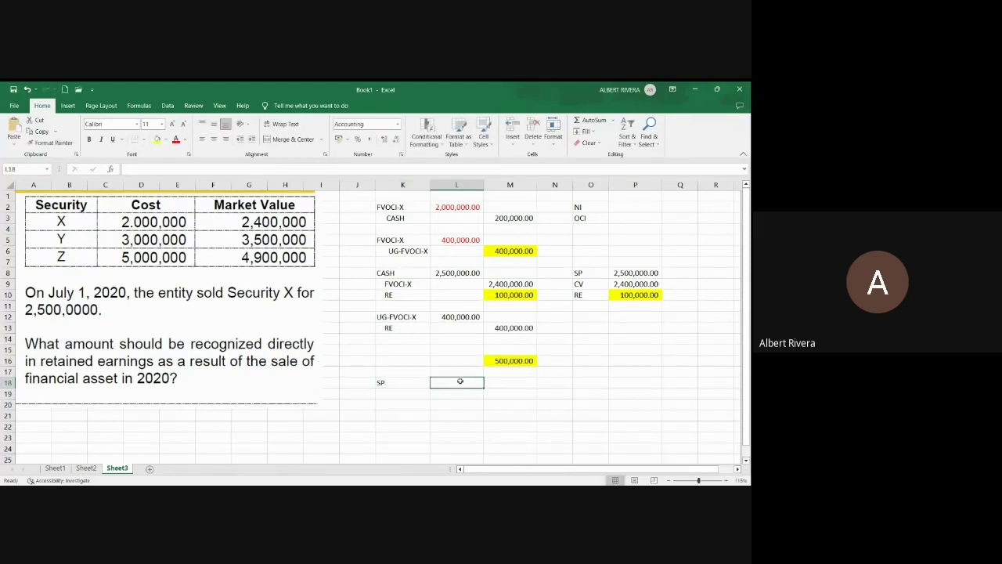
type("=")
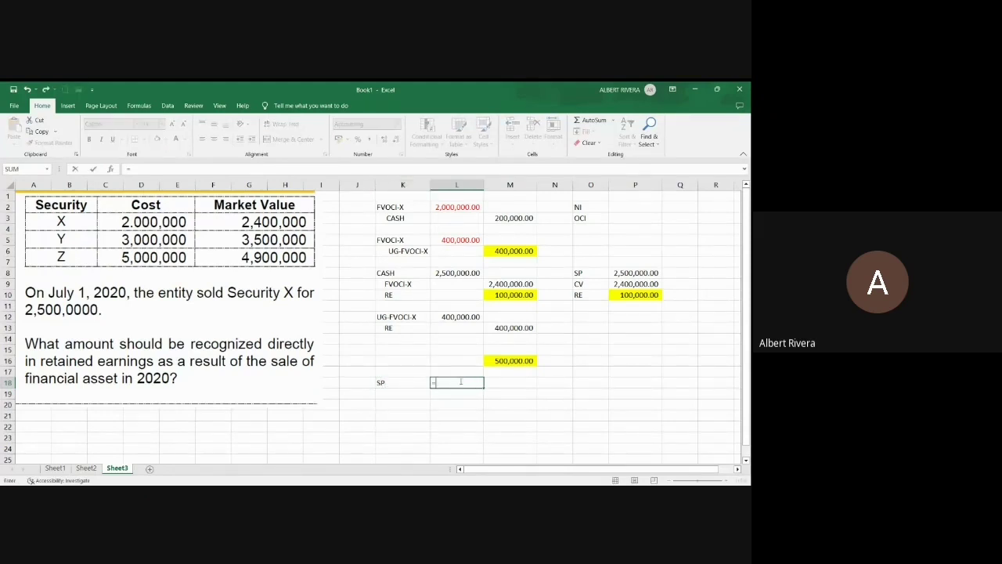
left_click(616, 273)
key("Return")
Add the label OC in K19 and enter Security X's original cost of 2,000,000 in L19
left_click(417, 394)
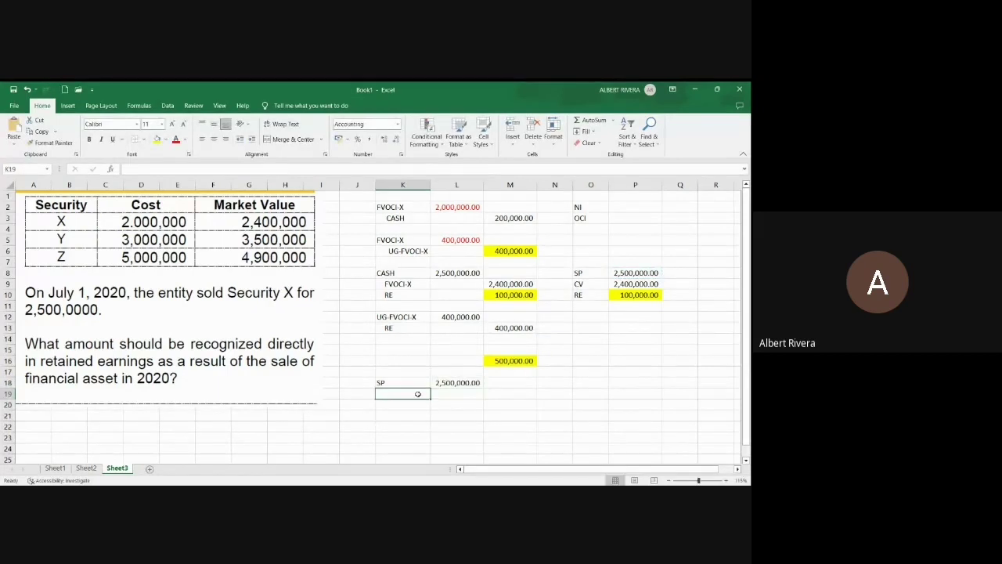
type("OC")
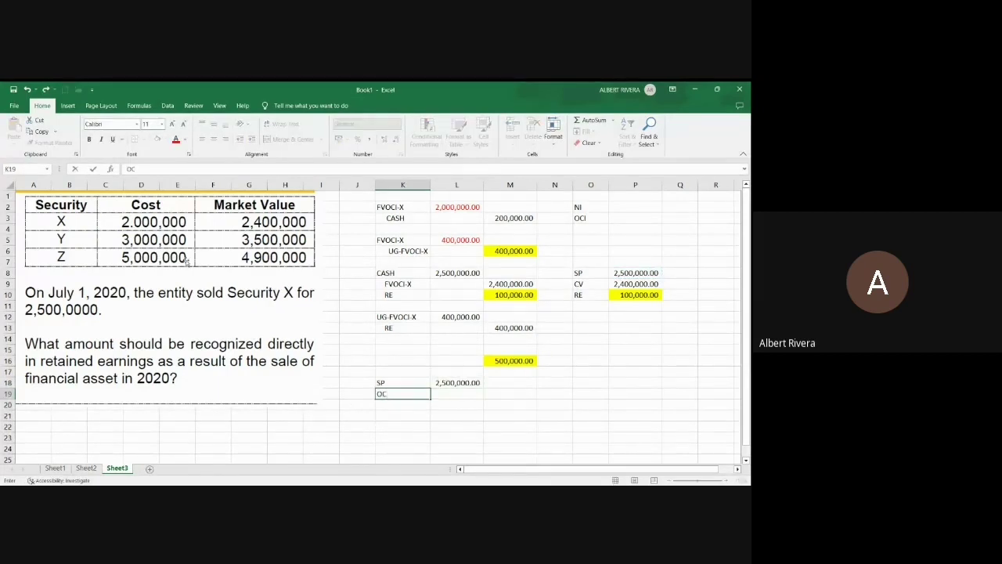
left_click(462, 394)
type("=")
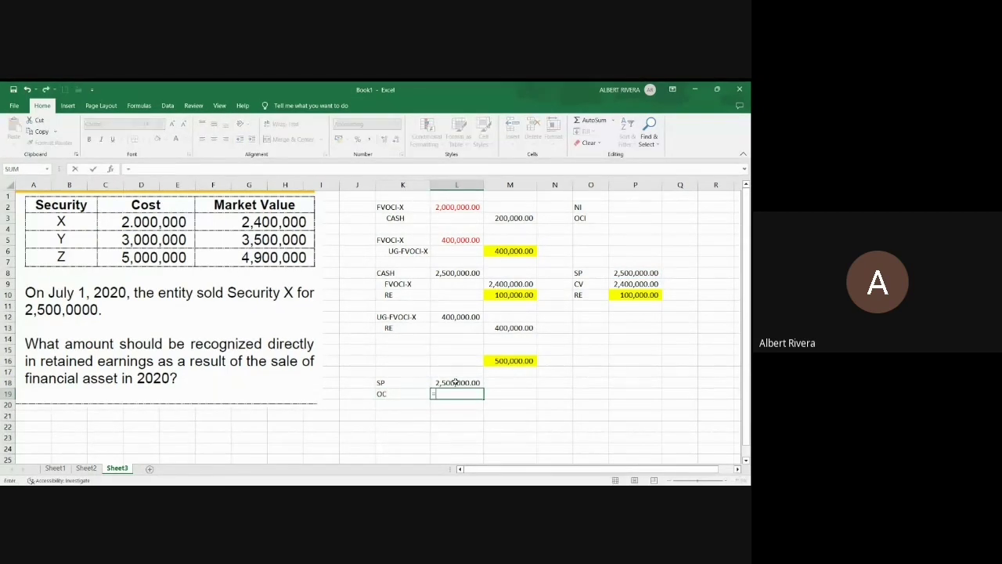
key("BackSpace")
type("2")
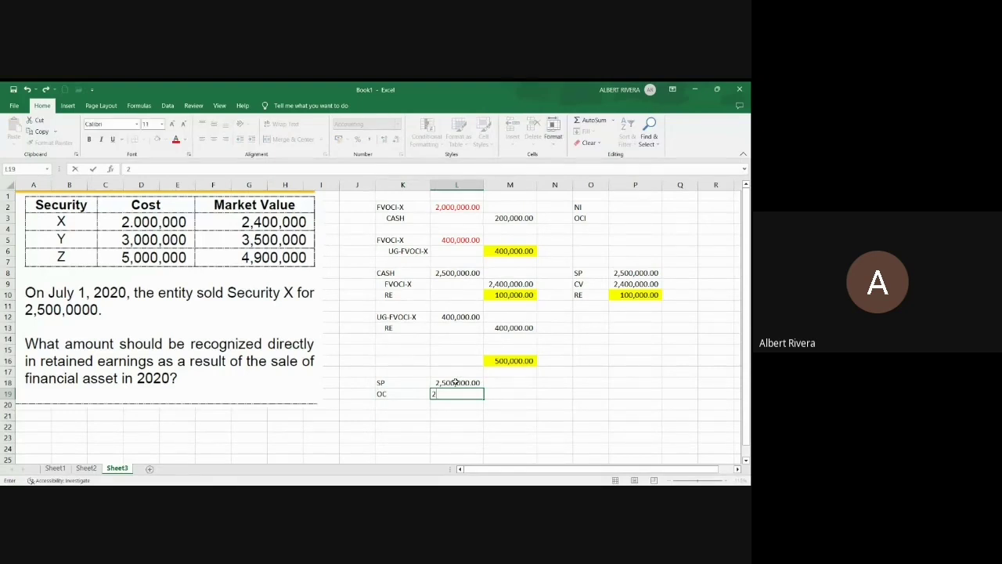
type(",000,00000")
key("Return")
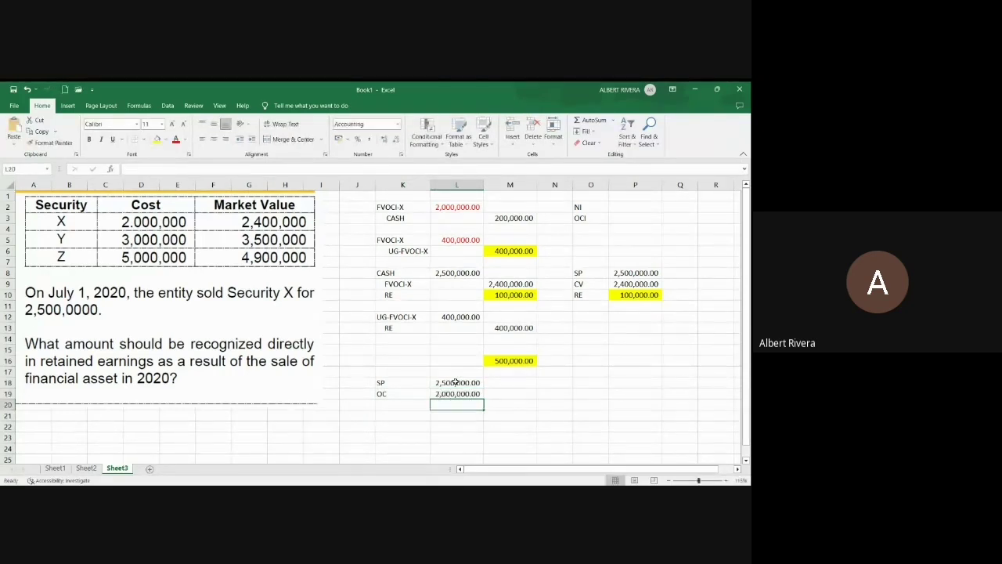
Label K20 RE, compute selling price less original cost in L20 with =L18-L19, and give that cell yellow fill
left_click(408, 404)
type("RE")
left_click(459, 407)
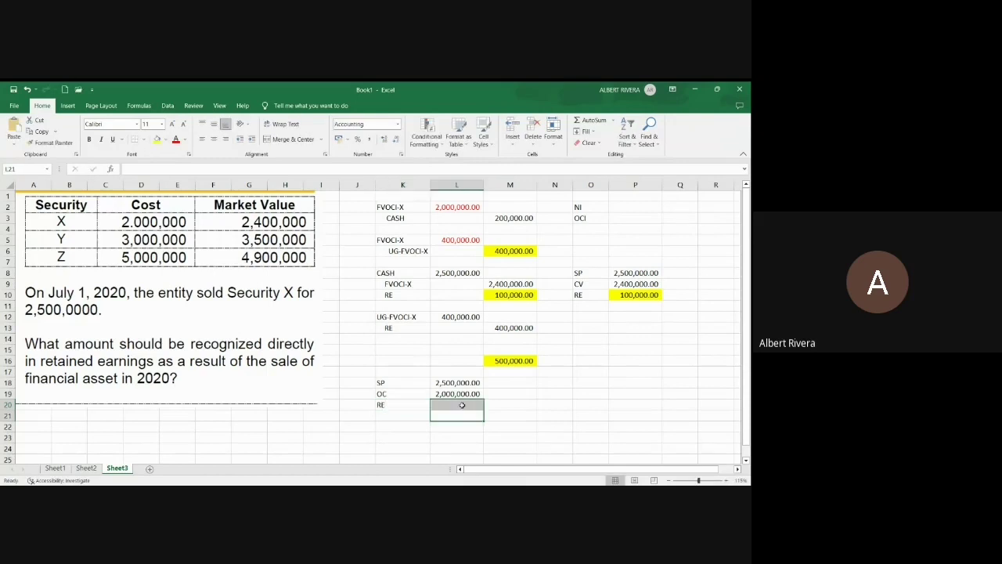
type("=")
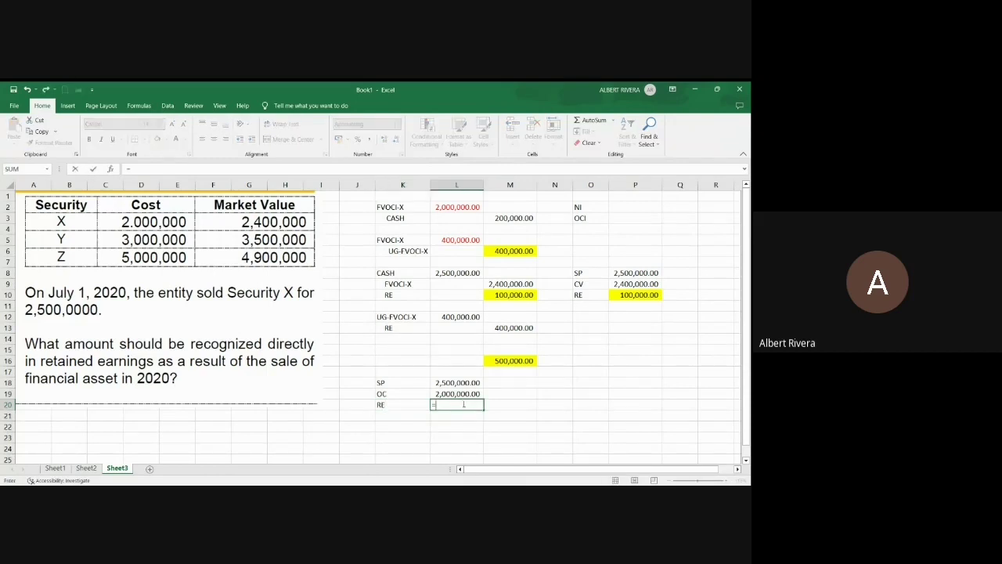
left_click(454, 383)
type("-")
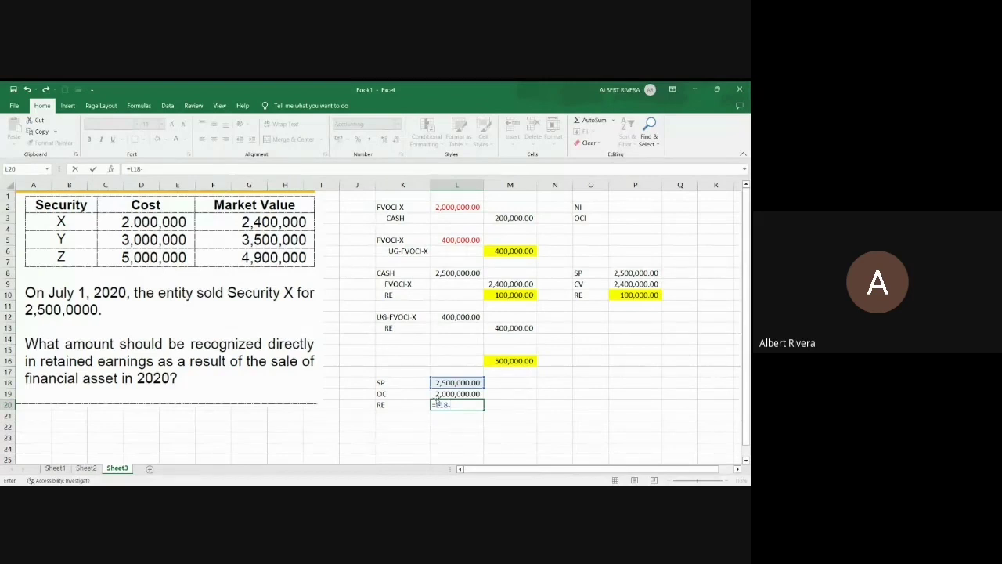
left_click(439, 392)
key("Return")
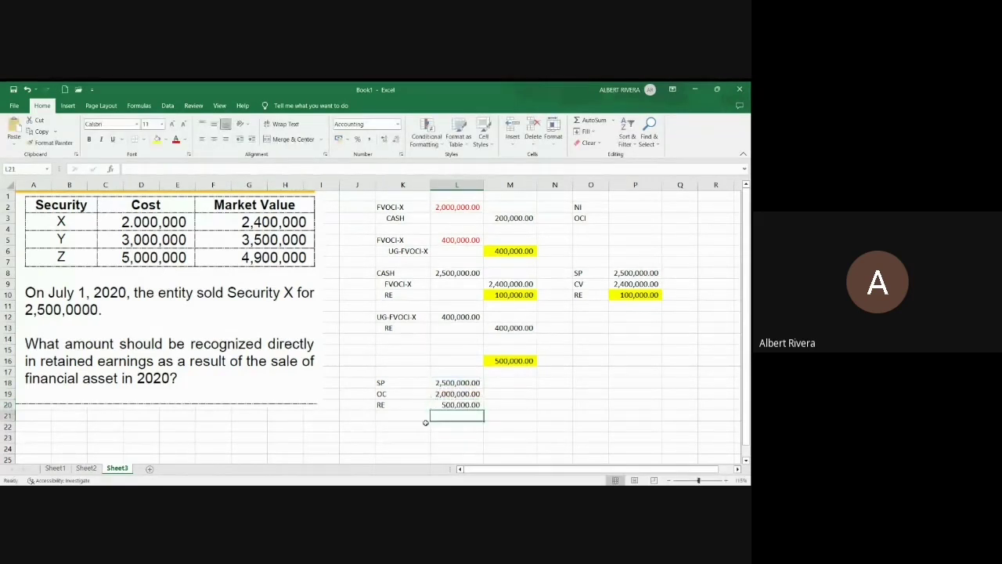
left_click(437, 405)
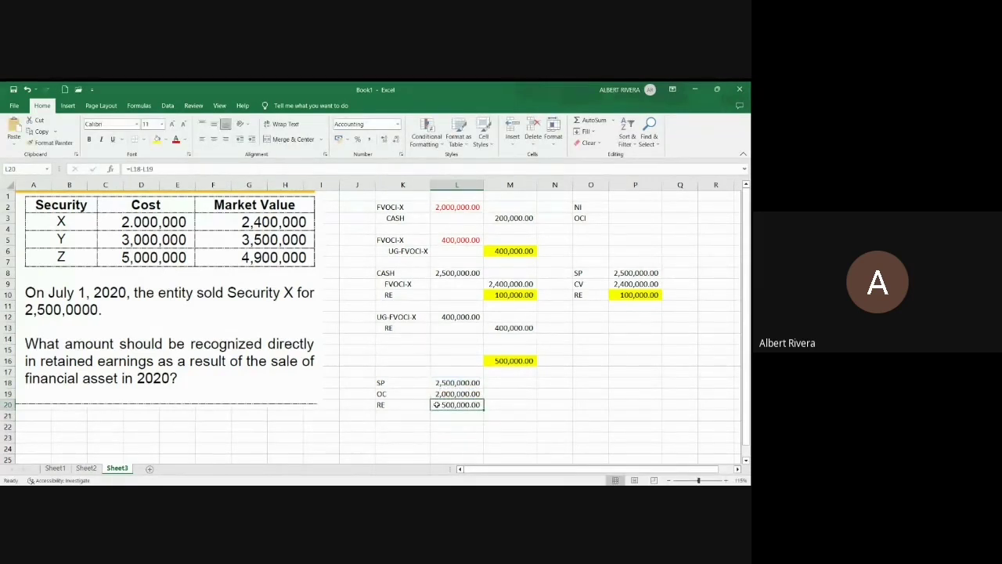
left_click(156, 140)
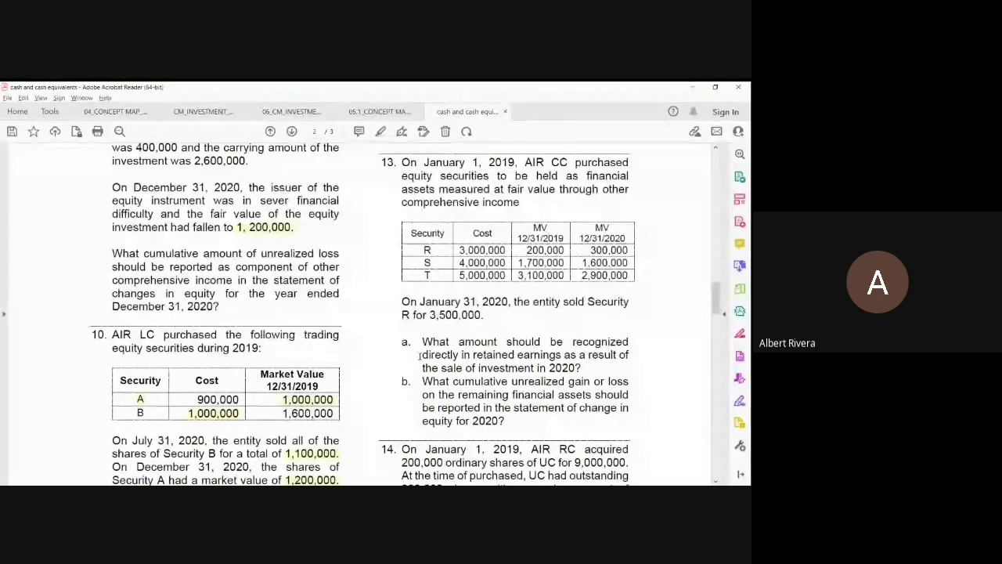
In Acrobat Reader, highlight problem 13's phrases "directly in retained earnings", "cumulative unrealized gain or loss" and "statement of change in equity for 2020?"
left_click_drag(422, 354, 561, 355)
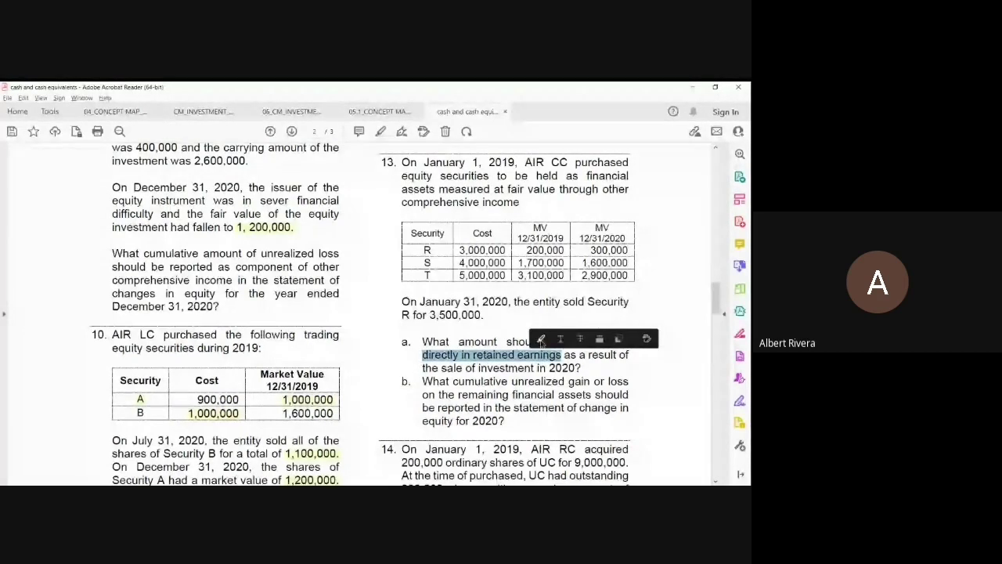
left_click(545, 336)
left_click_drag(454, 381, 637, 389)
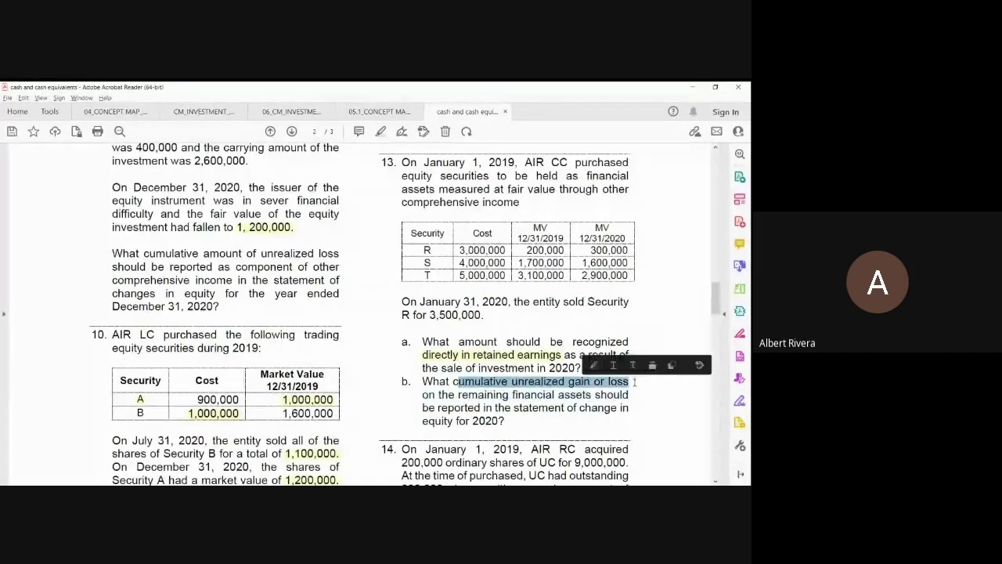
left_click(595, 367)
scroll(587, 380, "down", 1)
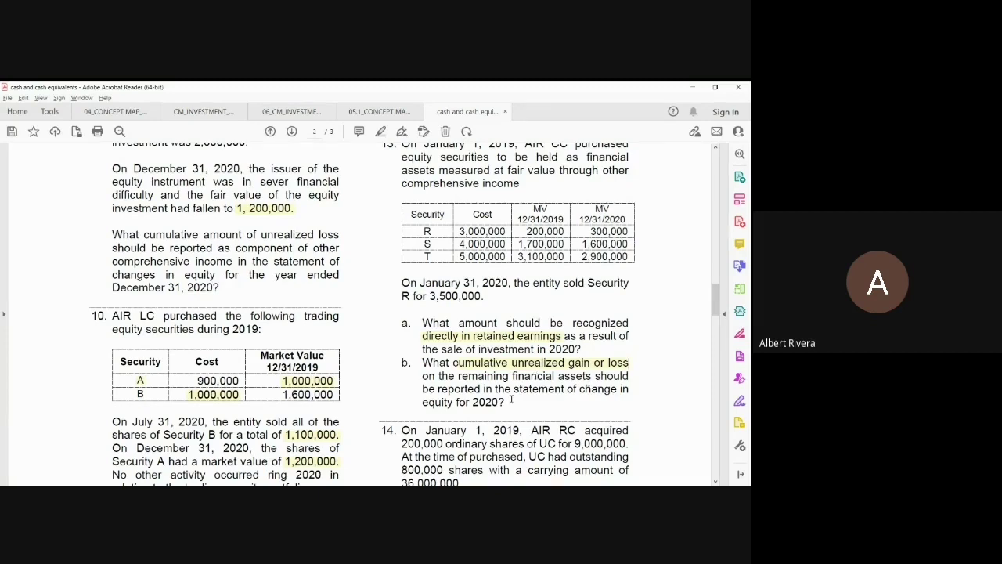
mouse_move(514, 389)
left_mouse_down()
mouse_move(532, 405)
mouse_move(533, 430)
mouse_move(336, 462)
mouse_move(505, 402)
left_mouse_up()
left_click(548, 389)
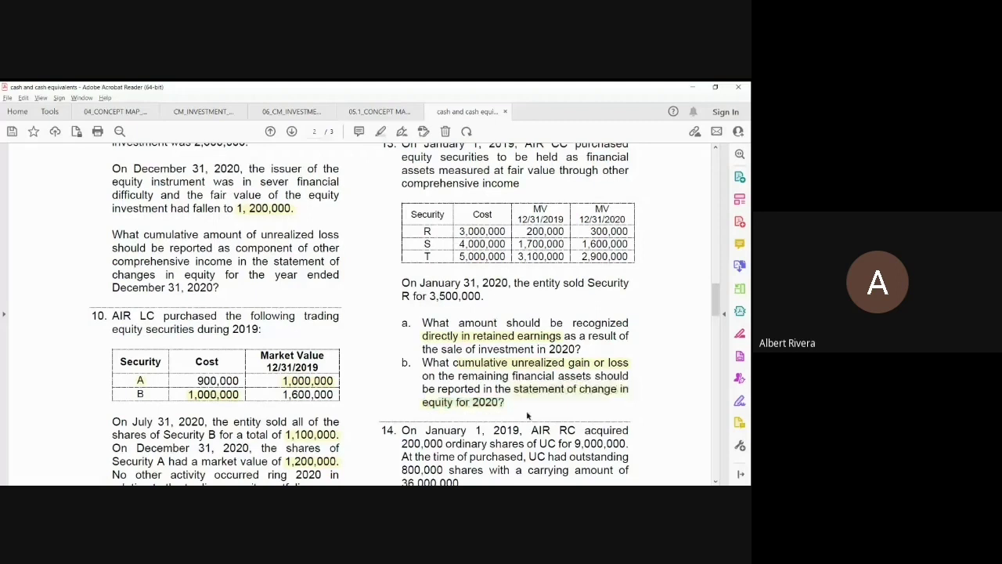
Highlight Security R's selling price of 3,500,000 and its cost of 3,000,000 in problem 13
scroll(529, 416, "up", 1)
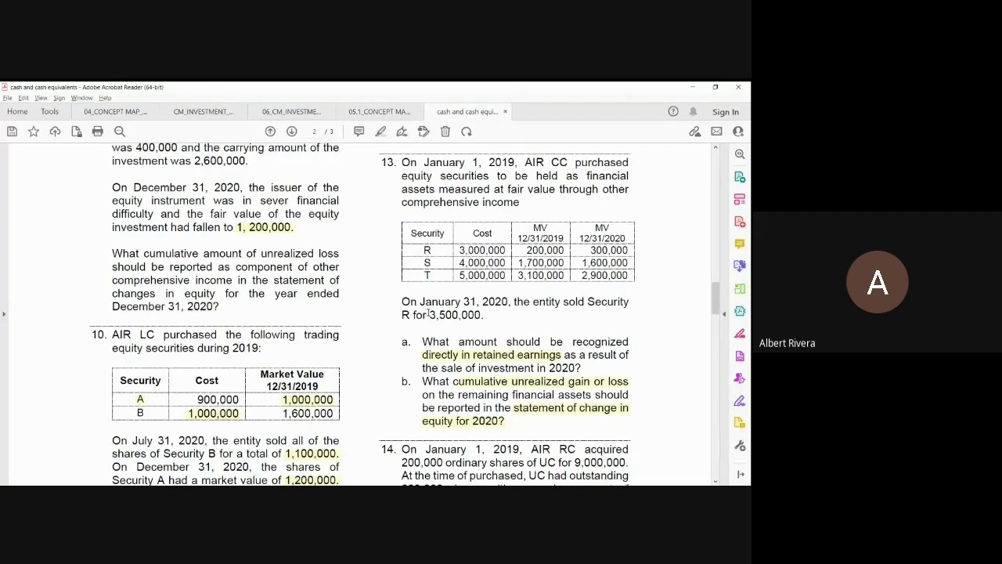
left_click_drag(428, 313, 482, 302)
double_click(465, 314)
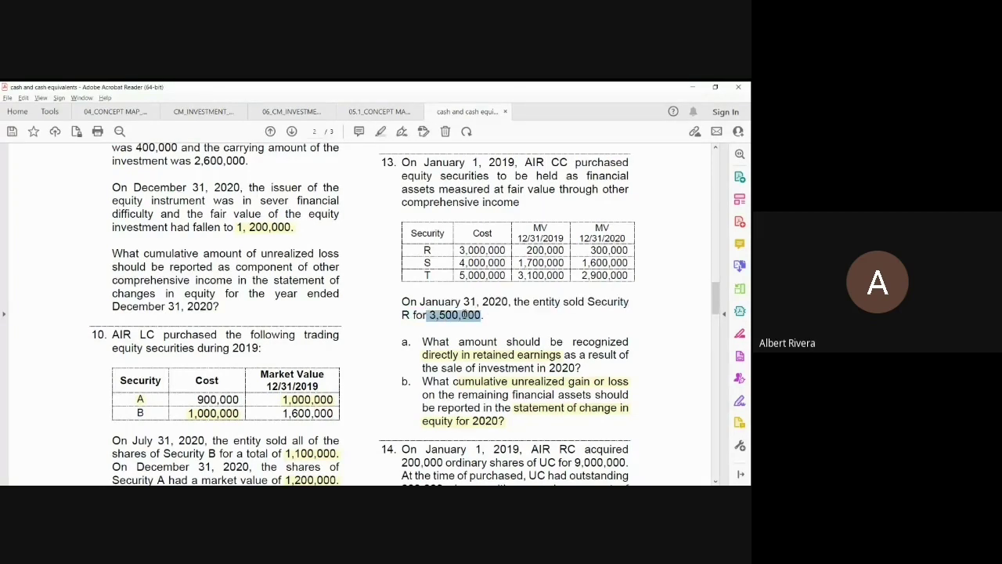
left_click(482, 300)
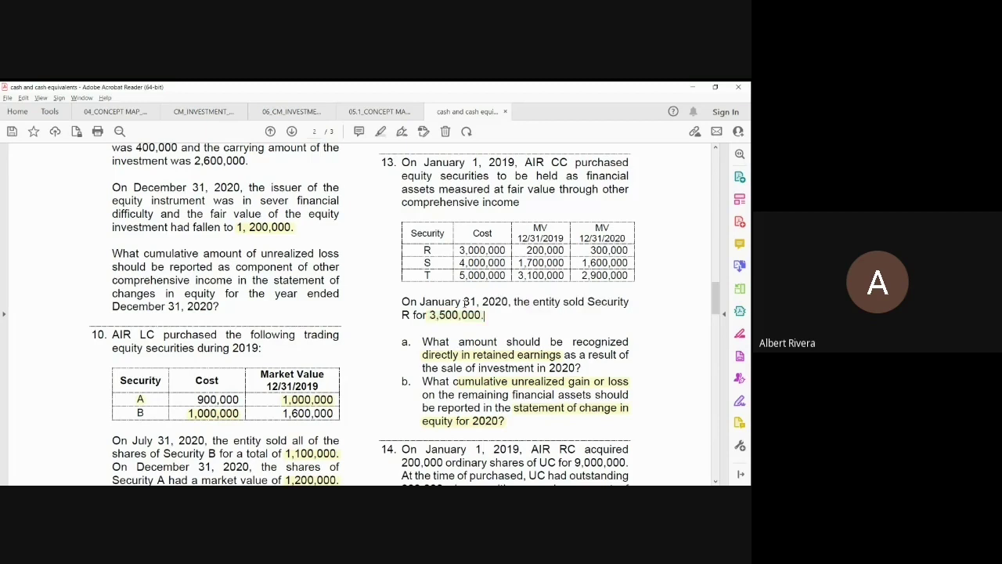
left_click_drag(460, 250, 505, 250)
left_click(512, 230)
Highlight securities S and T and their 12/31/2020 market values, 1,600,000 and 2,900,000, in problem 13's table
scroll(541, 324, "down", 1)
scroll(536, 374, "up", 1)
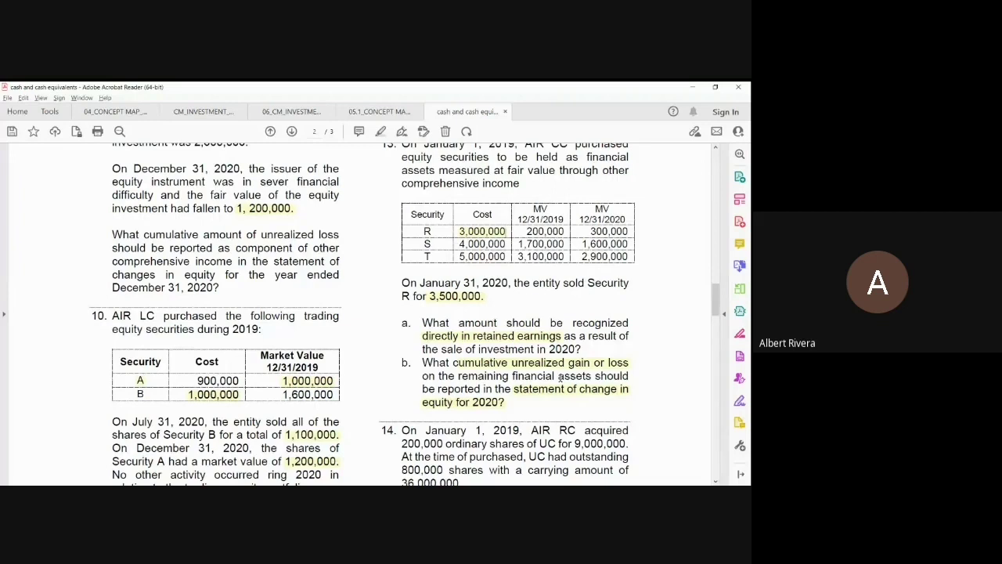
double_click(428, 245)
double_click(427, 256)
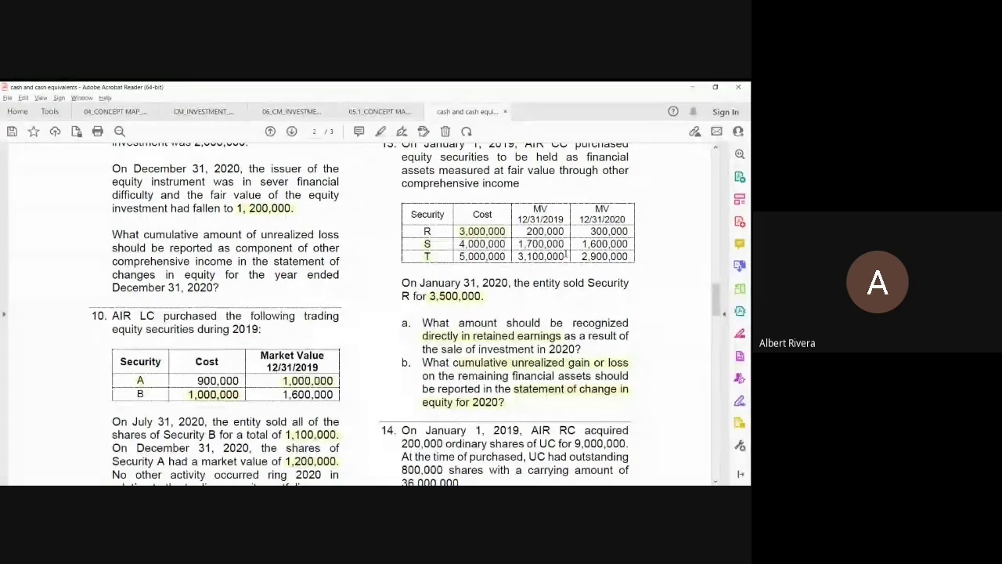
left_click_drag(581, 244, 627, 256)
left_click(593, 227)
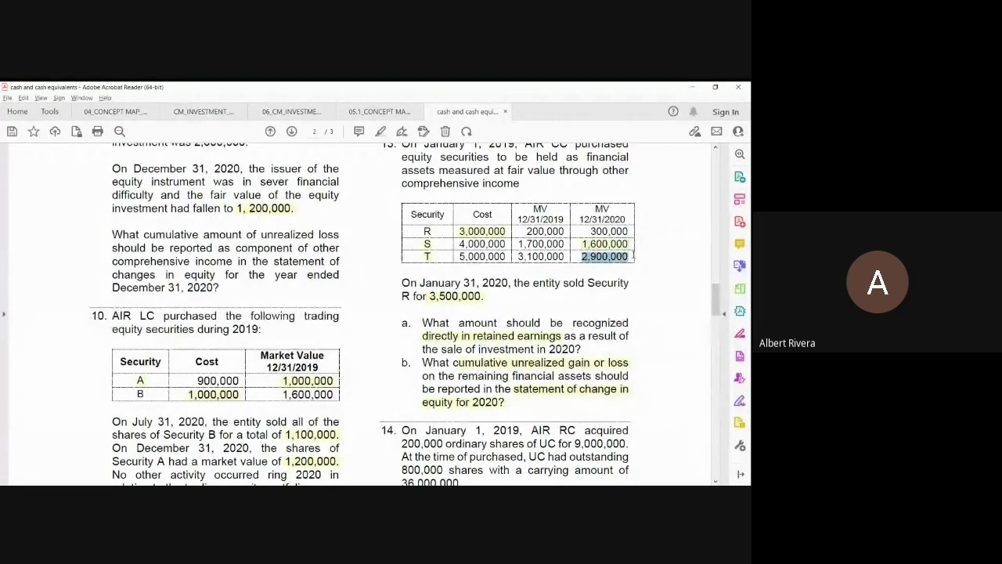
left_click(595, 239)
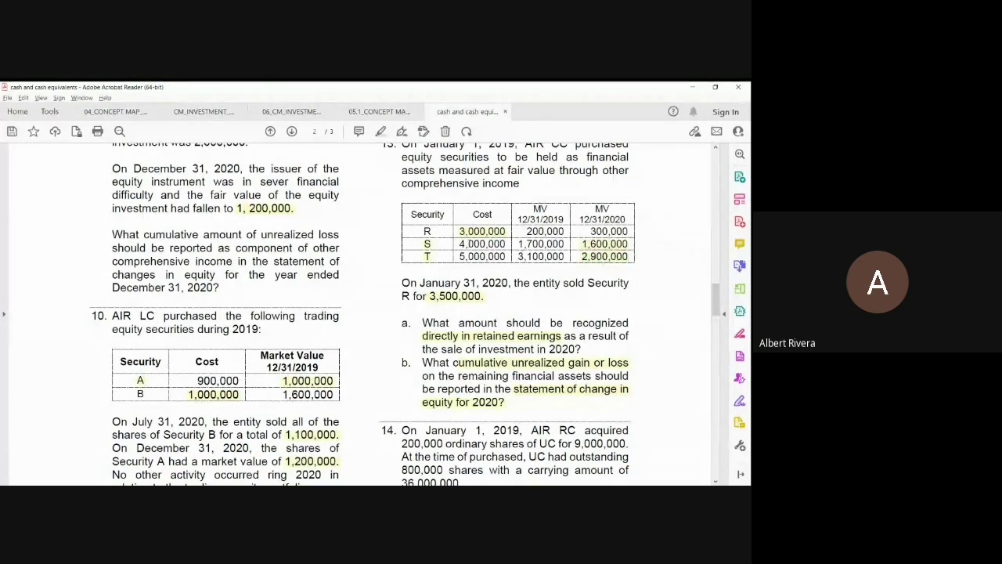
Highlight the costs of securities S and T, 4,000,000 and 5,000,000, in problem 13's table
left_click_drag(460, 244, 506, 256)
left_click(516, 229)
left_click(517, 240)
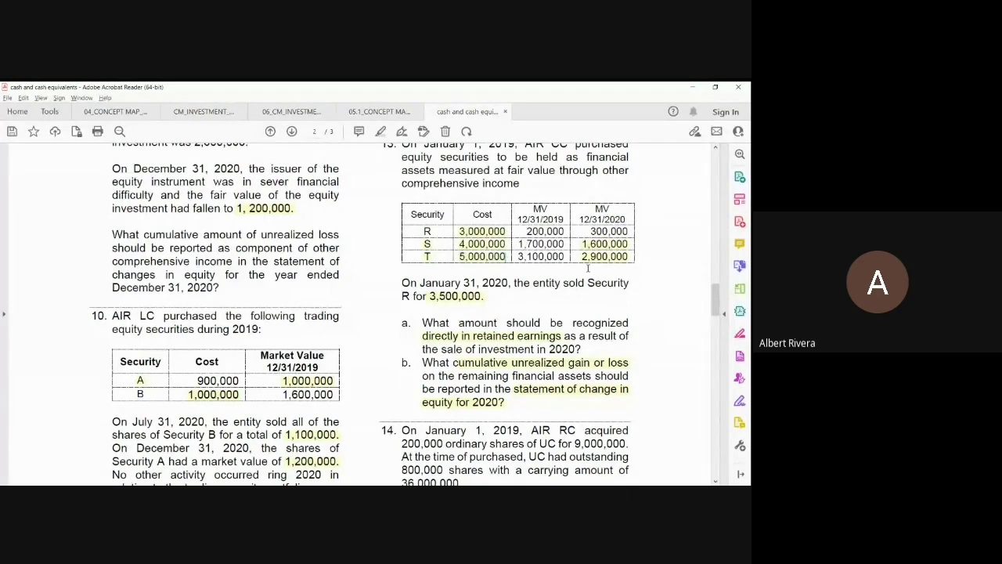